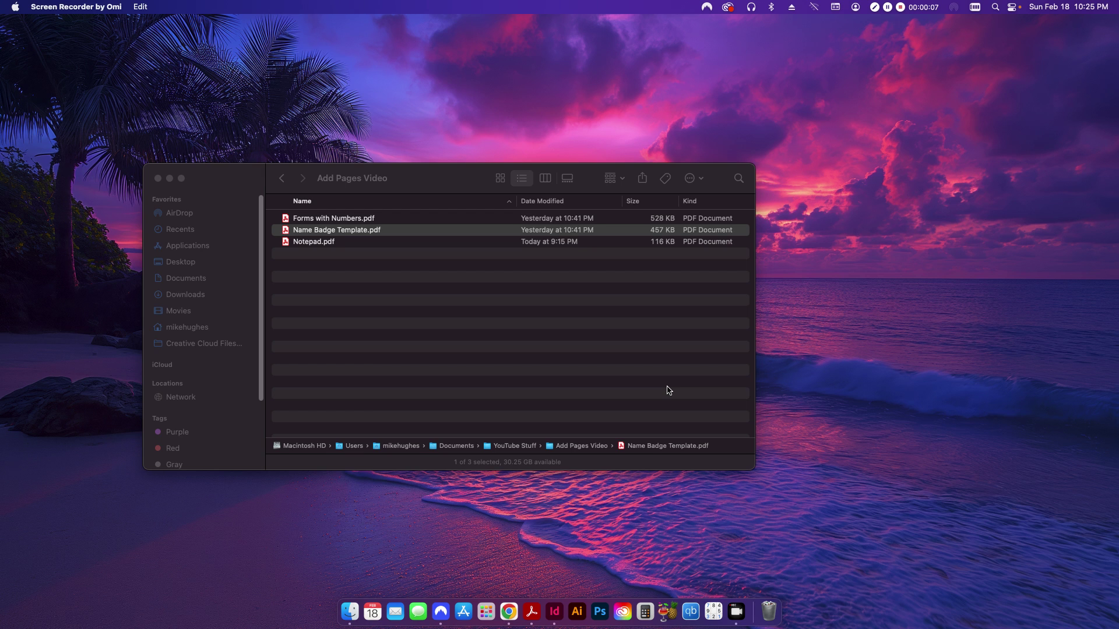
Open Name Badge Template.pdf, the 10-page employee badge file, in Acrobat.
{"action": "double_click", "coordinate": [360, 230]}
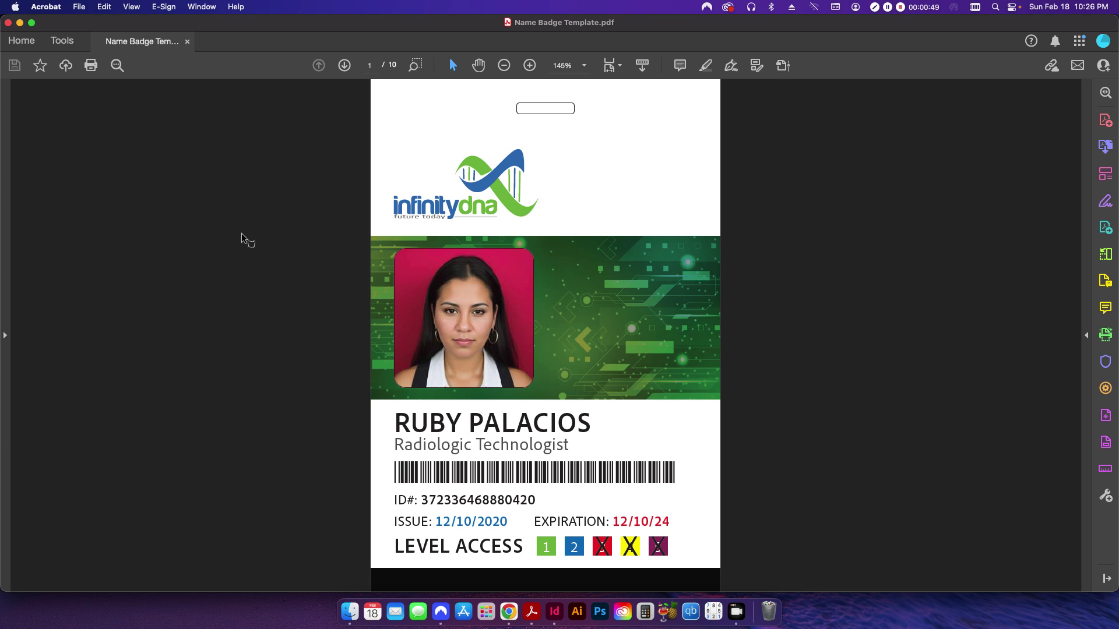
In the page thumbnails, duplicate the first badge so its copy becomes page 2.
{"action": "mouse_move", "coordinate": [11, 143]}
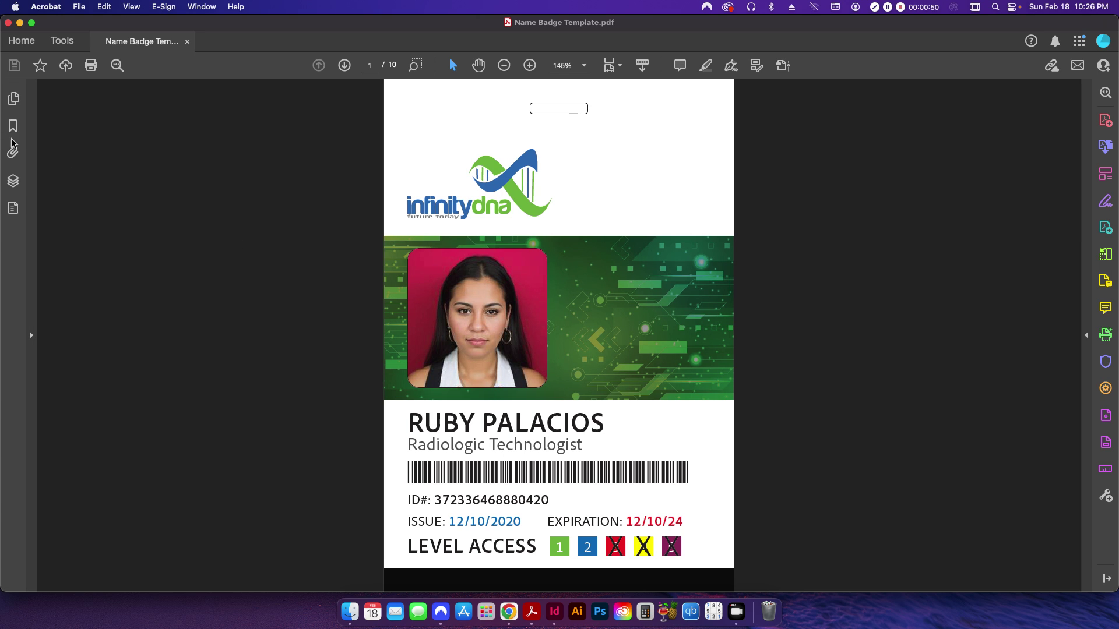
{"action": "left_click", "coordinate": [13, 99]}
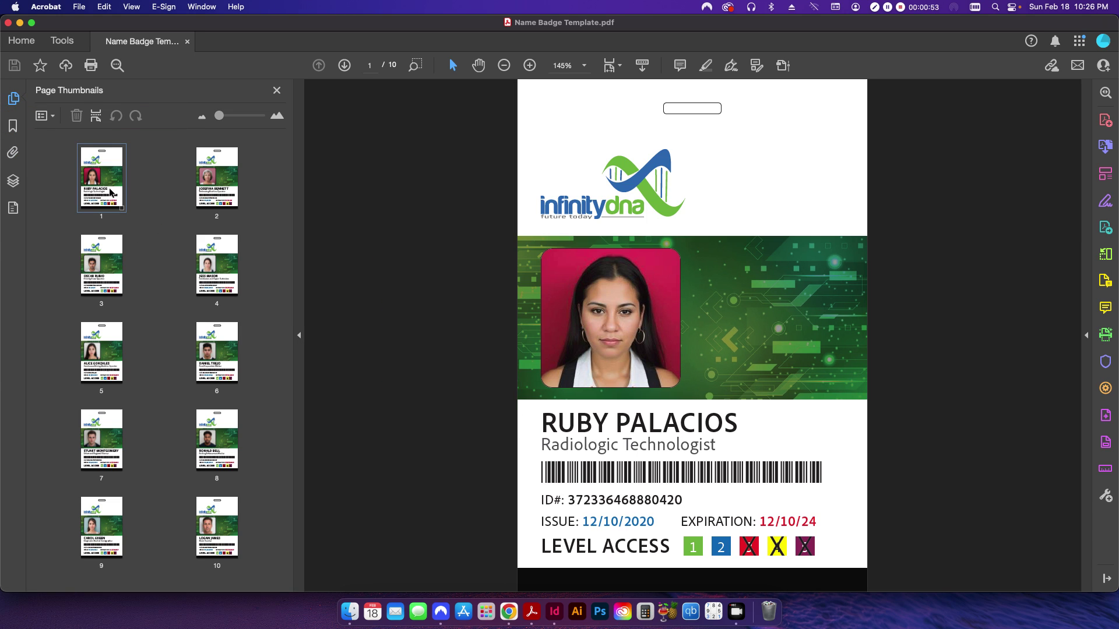
{"action": "right_click", "coordinate": [113, 192]}
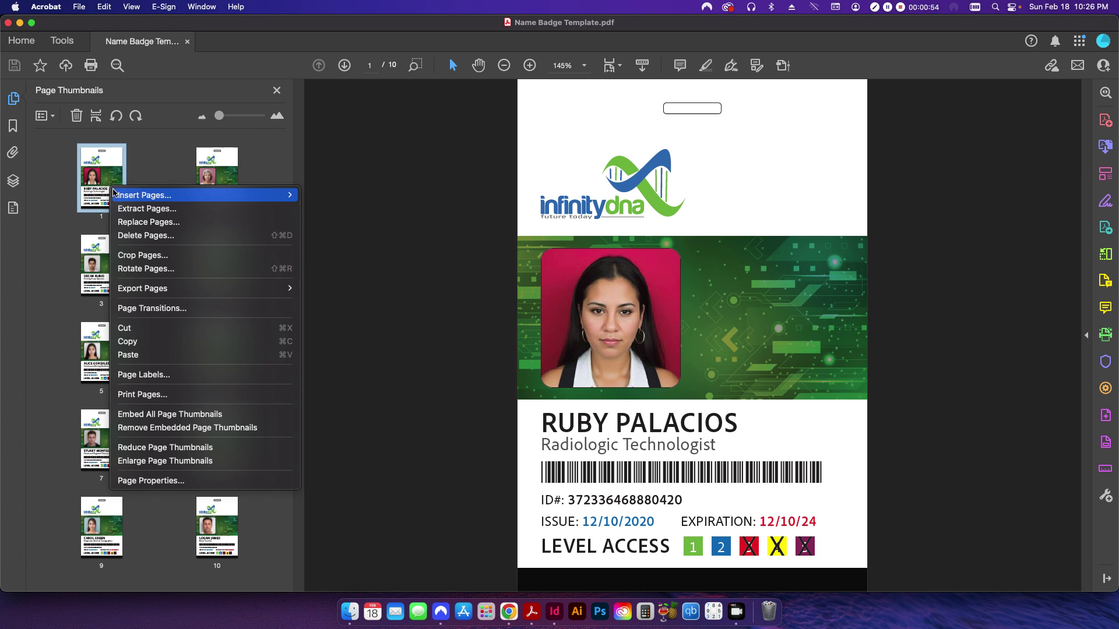
{"action": "left_click", "coordinate": [151, 342]}
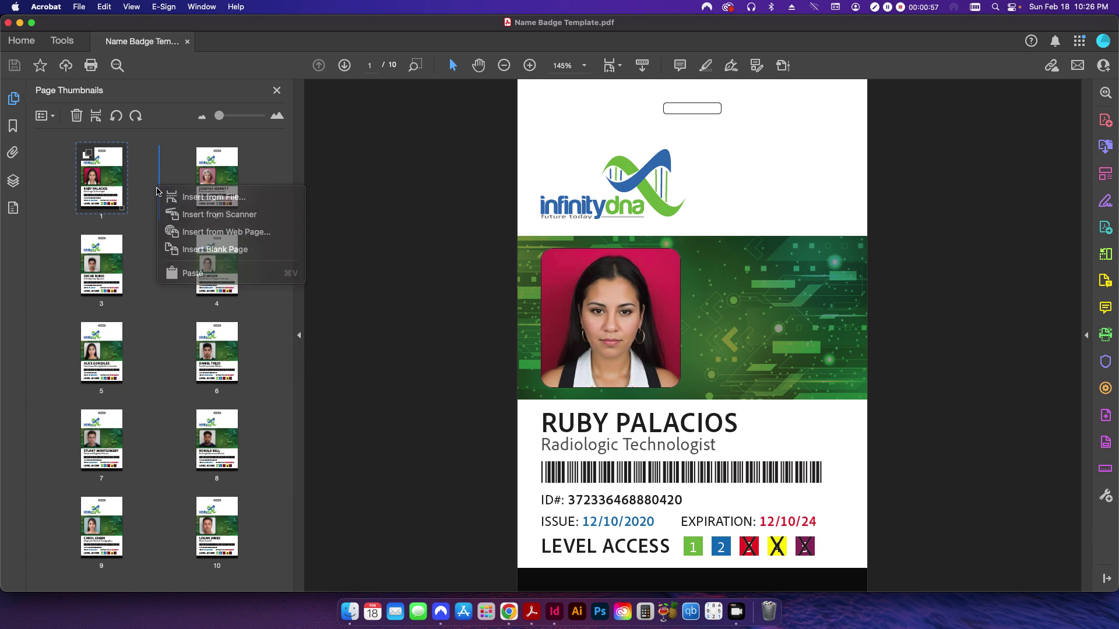
{"action": "right_click", "coordinate": [163, 193]}
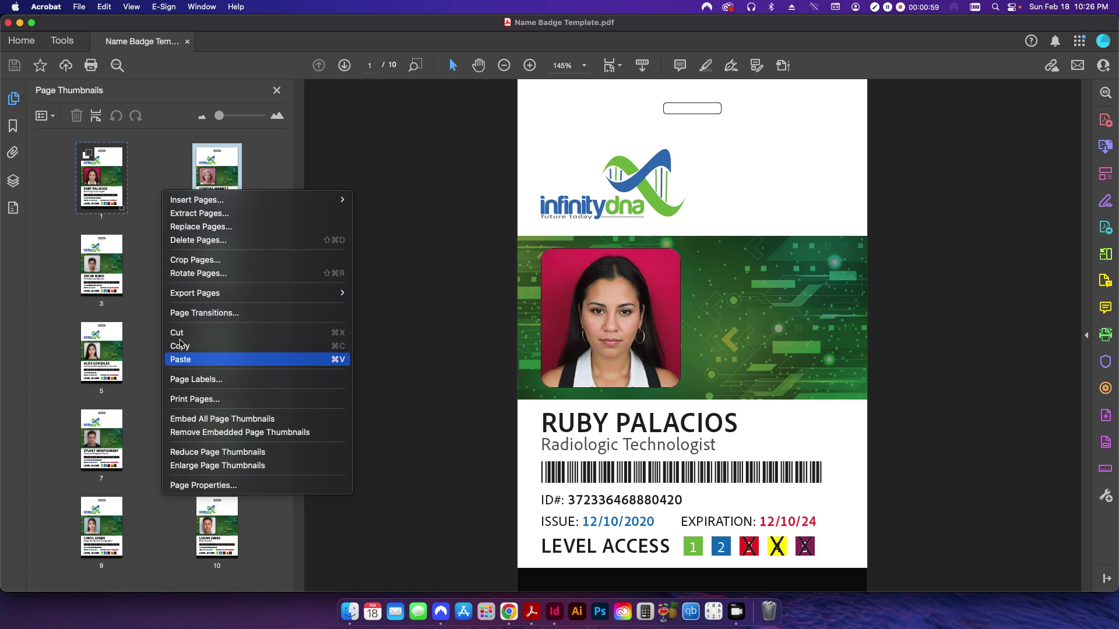
{"action": "left_click", "coordinate": [175, 360]}
{"action": "left_click_drag", "start_coordinate": [116, 271], "coordinate": [164, 233]}
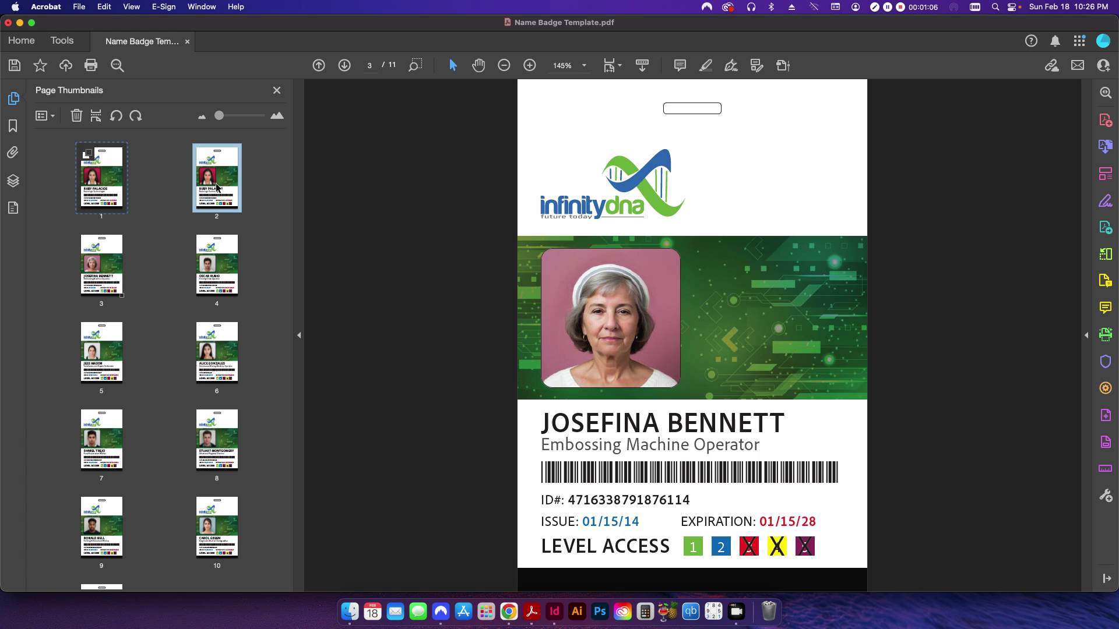
Copy the page 3 badge and paste its duplicate right after it.
{"action": "right_click", "coordinate": [109, 278]}
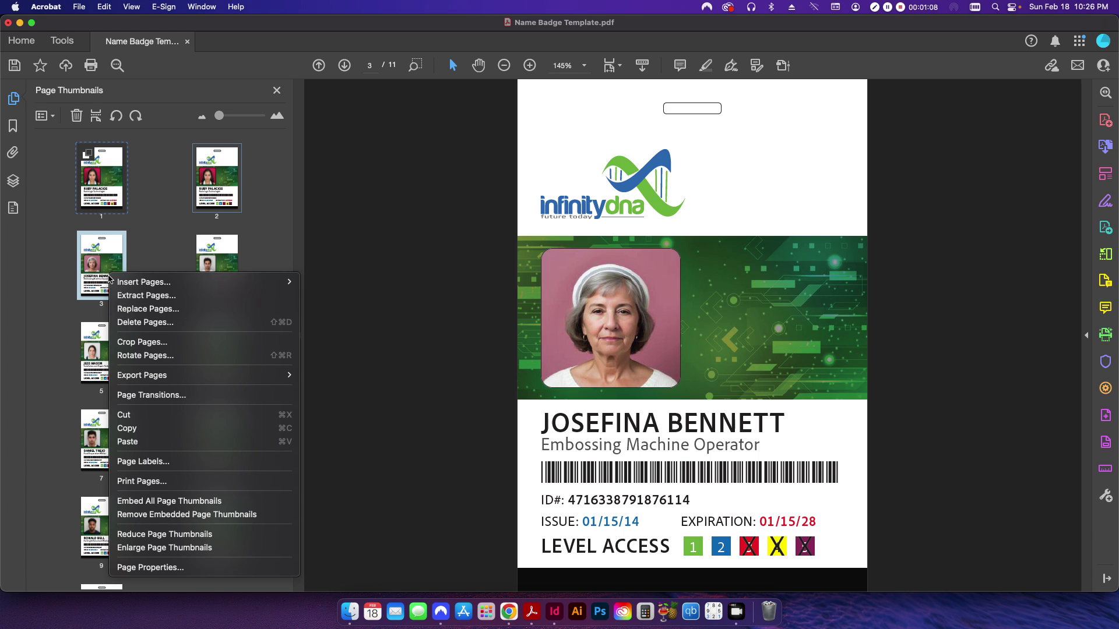
{"action": "left_click", "coordinate": [134, 430]}
{"action": "right_click", "coordinate": [152, 290]}
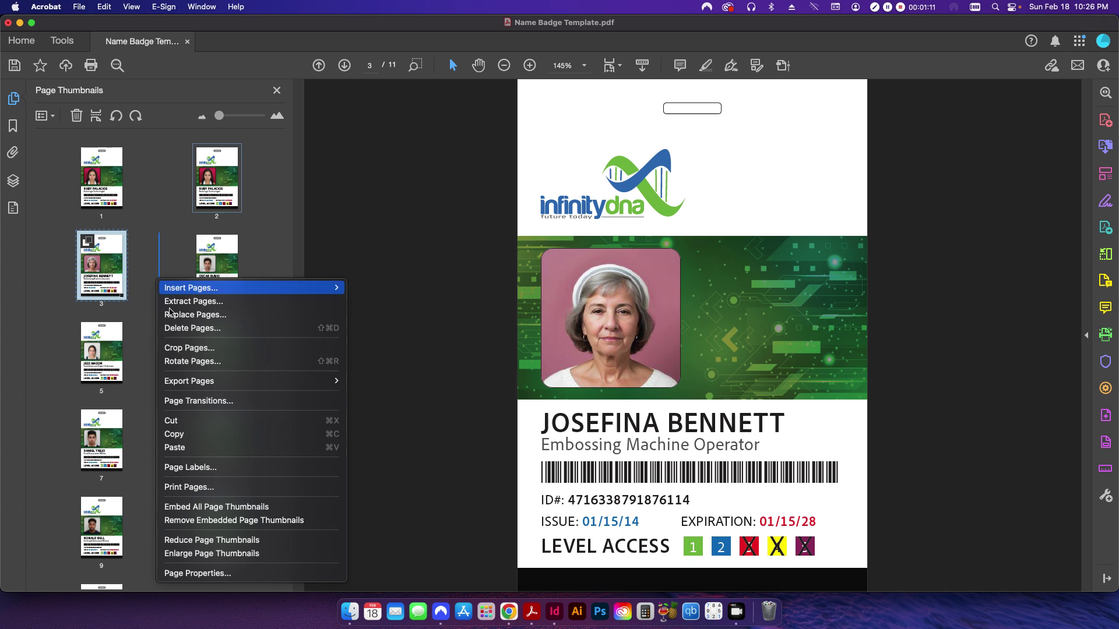
{"action": "left_click", "coordinate": [186, 444]}
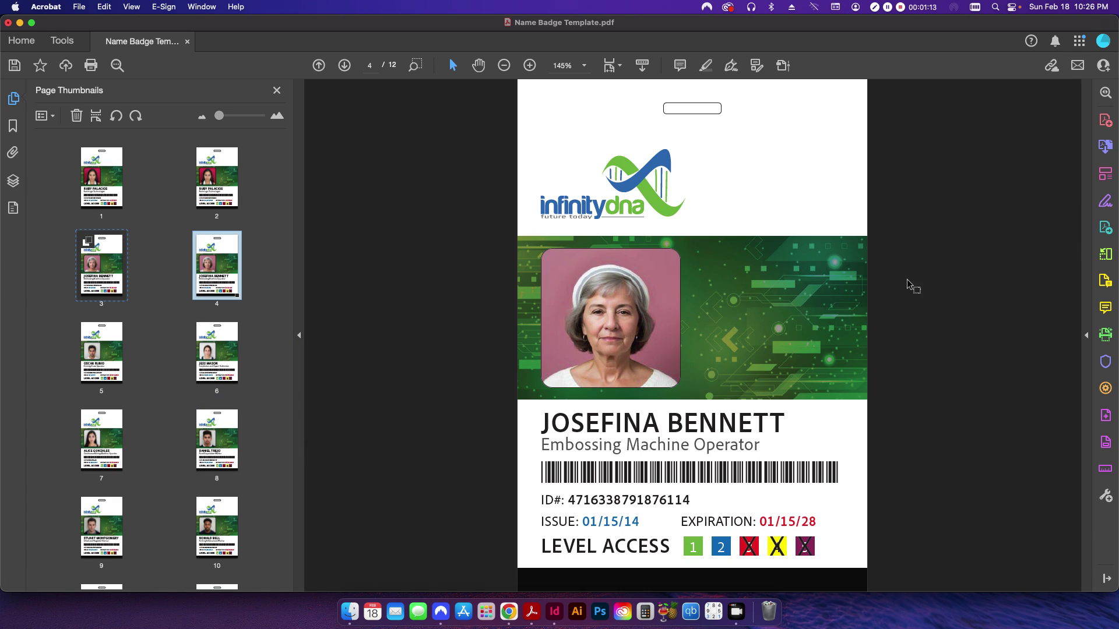
In Organize Pages, copy the fifth badge and place the pasted copy at position 6.
{"action": "left_click", "coordinate": [1105, 256]}
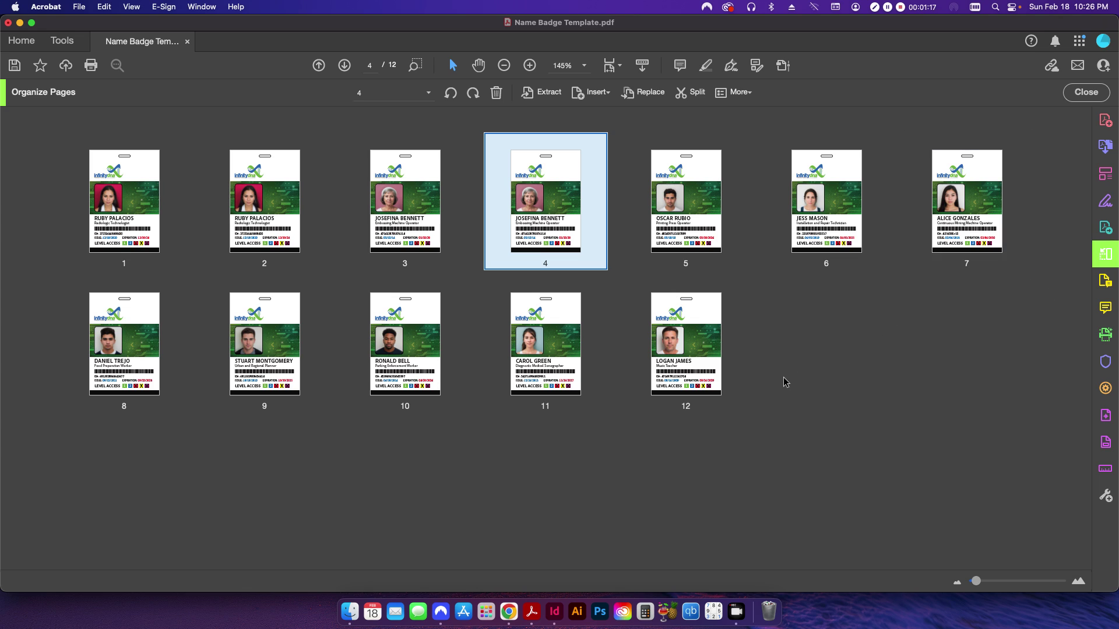
{"action": "left_click", "coordinate": [702, 230]}
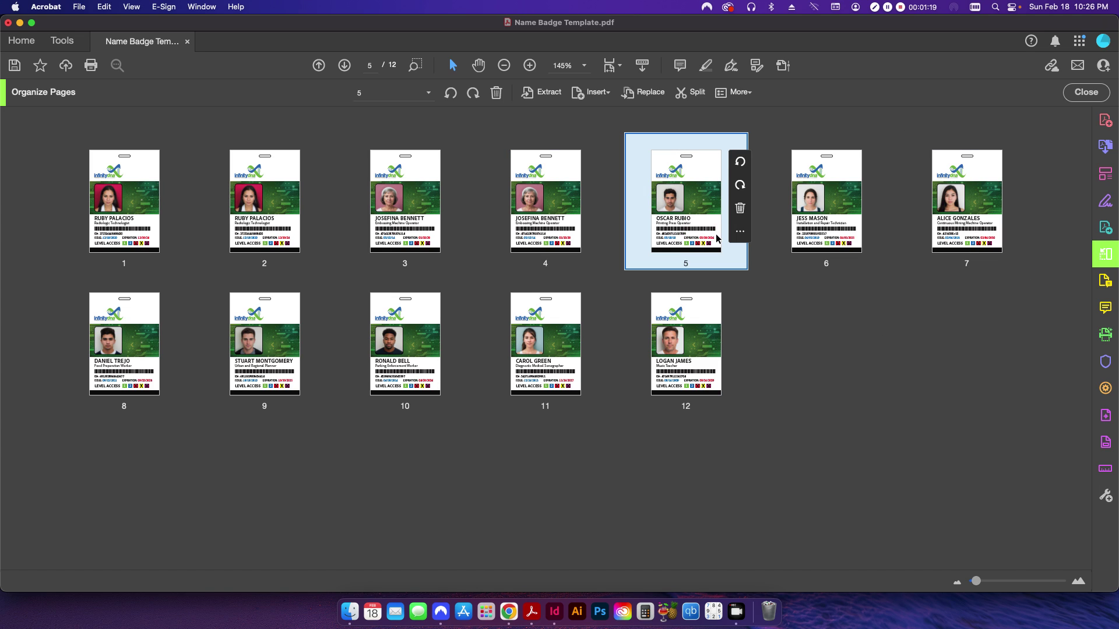
{"action": "right_click", "coordinate": [717, 234]}
{"action": "key", "text": "Down"}
{"action": "key", "text": "Down"}
{"action": "key", "text": "Down"}
{"action": "key", "text": "Down"}
{"action": "key", "text": "Down"}
{"action": "key", "text": "Return"}
{"action": "left_click", "coordinate": [767, 256]}
{"action": "right_click", "coordinate": [761, 245]}
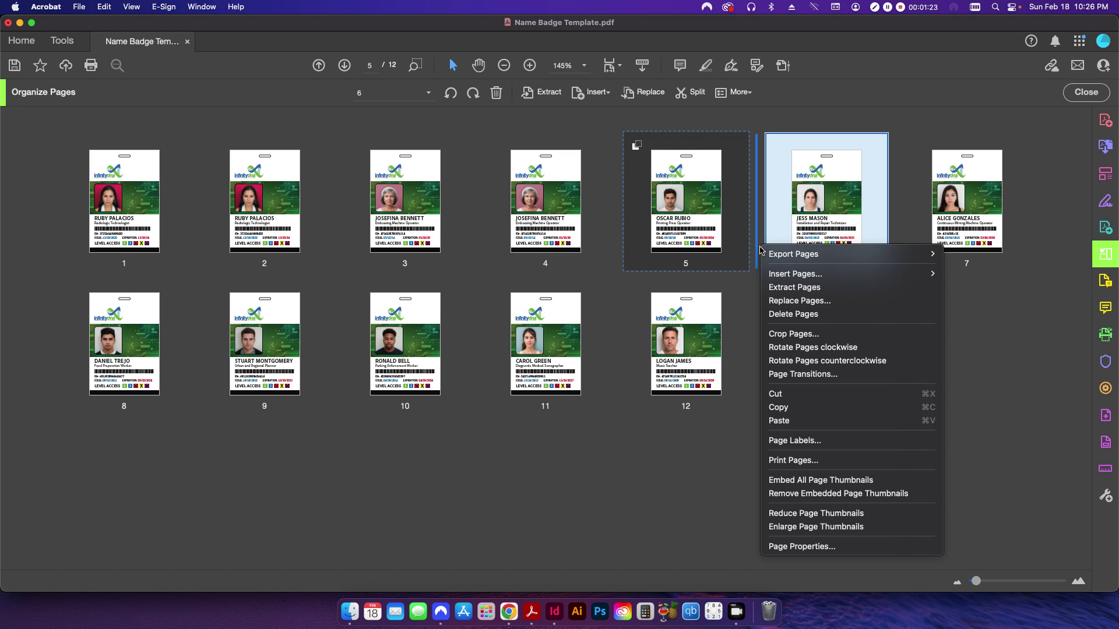
{"action": "left_click", "coordinate": [775, 421]}
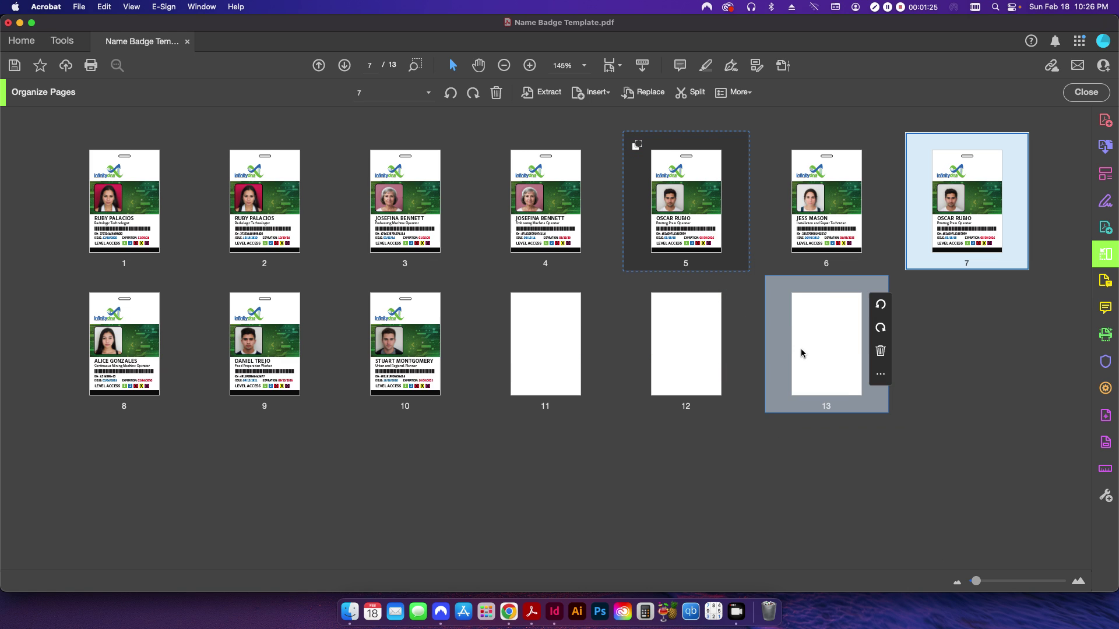
{"action": "left_click_drag", "start_coordinate": [928, 245], "coordinate": [759, 239]}
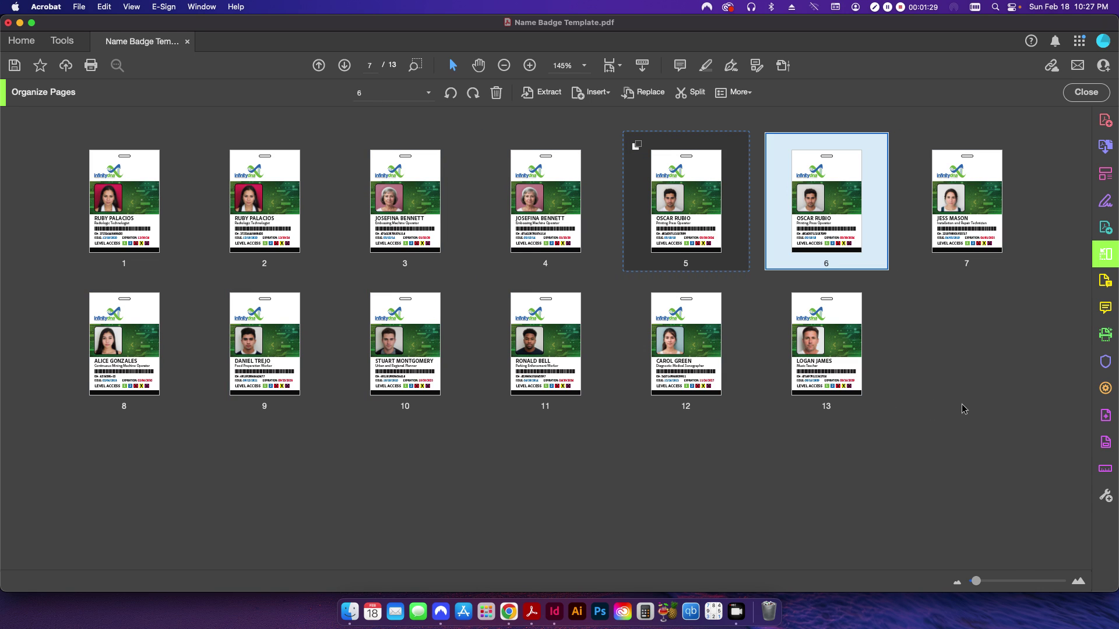
Close the badge PDF without saving and reopen Name Badge Template.pdf from Finder.
{"action": "left_click", "coordinate": [1086, 93]}
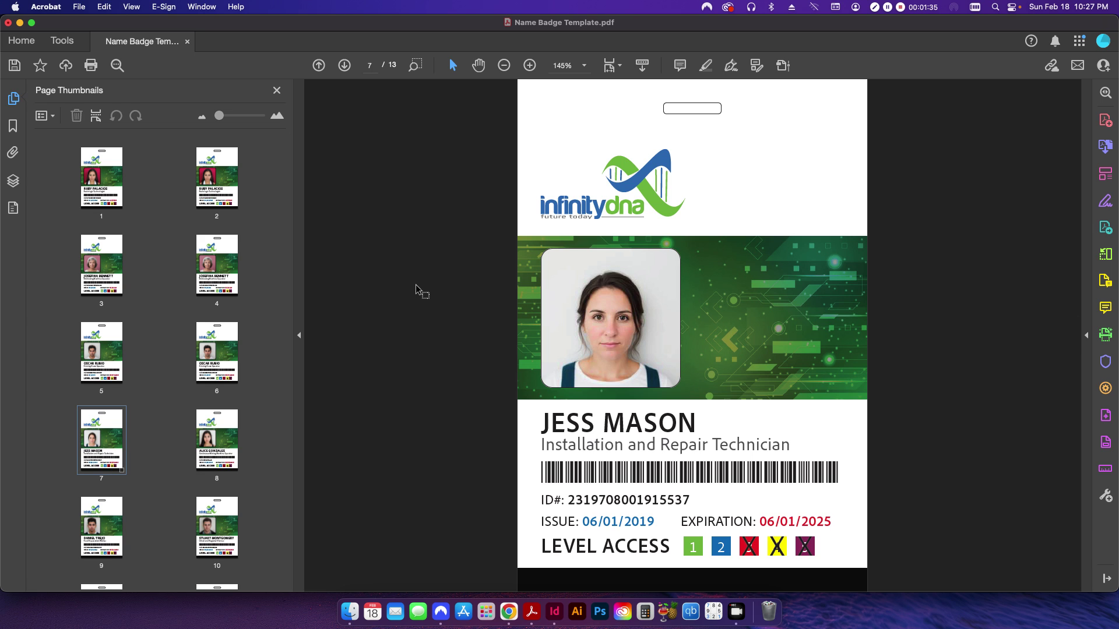
{"action": "key", "text": "super+w"}
{"action": "key", "text": "Escape"}
{"action": "key", "text": "super+h"}
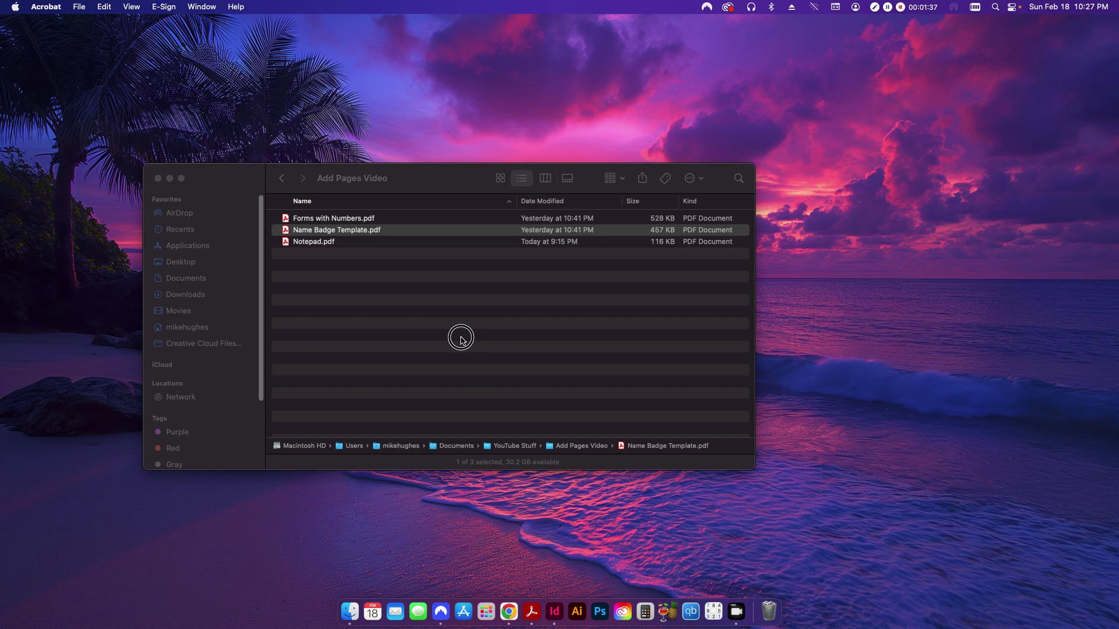
{"action": "left_click", "coordinate": [396, 318]}
{"action": "double_click", "coordinate": [352, 230]}
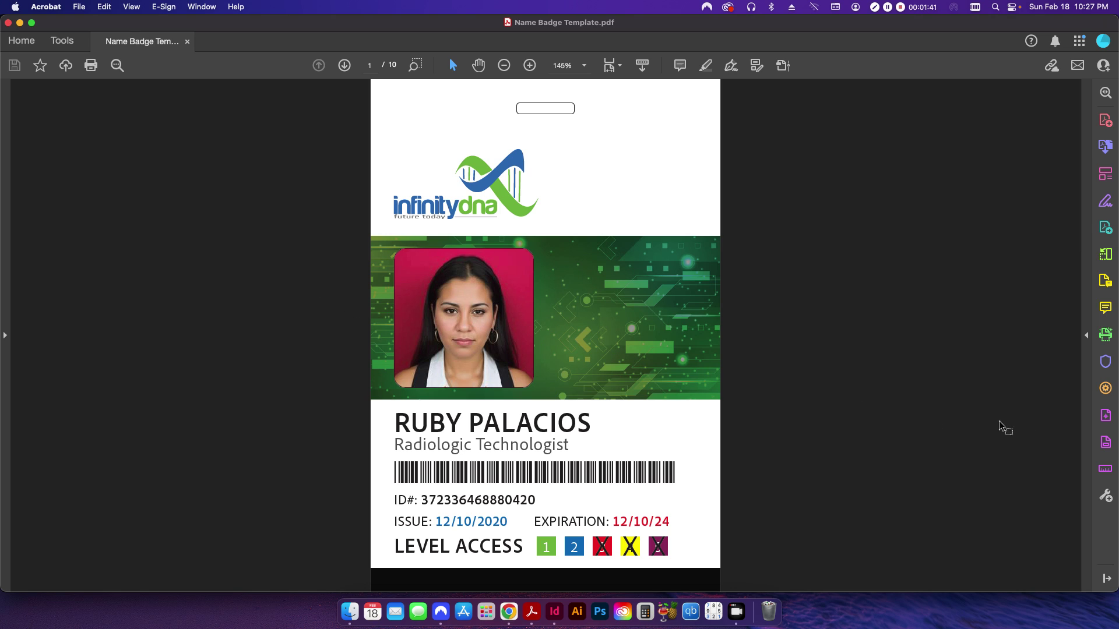
Open Preflight from Print Production and view the library list without changing it.
{"action": "left_click", "coordinate": [1105, 416]}
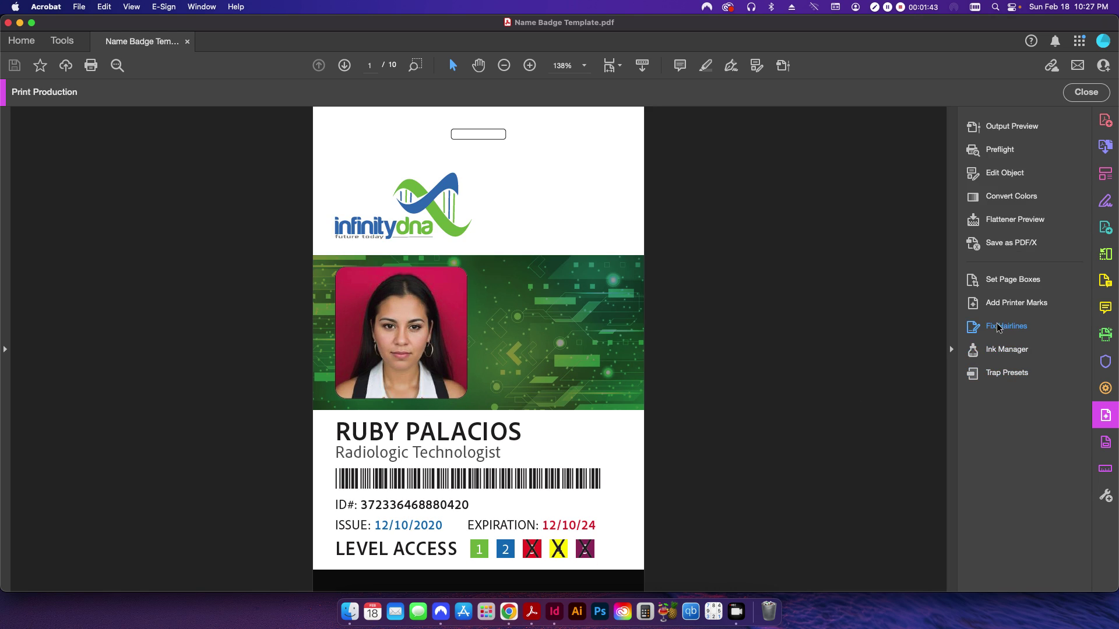
{"action": "left_click", "coordinate": [1000, 149]}
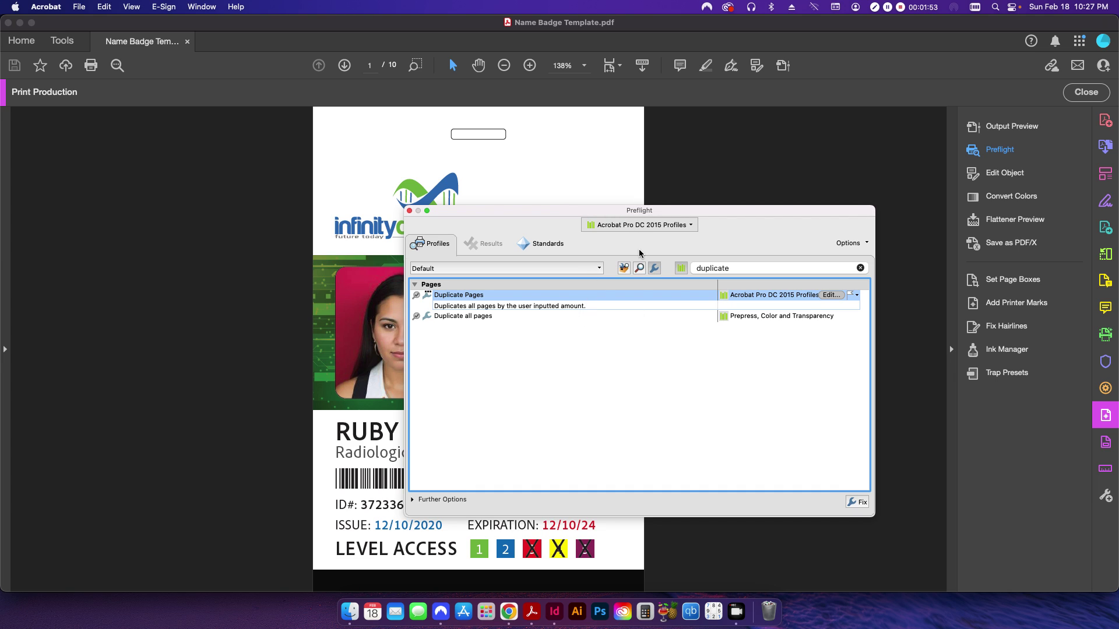
{"action": "left_click", "coordinate": [648, 227]}
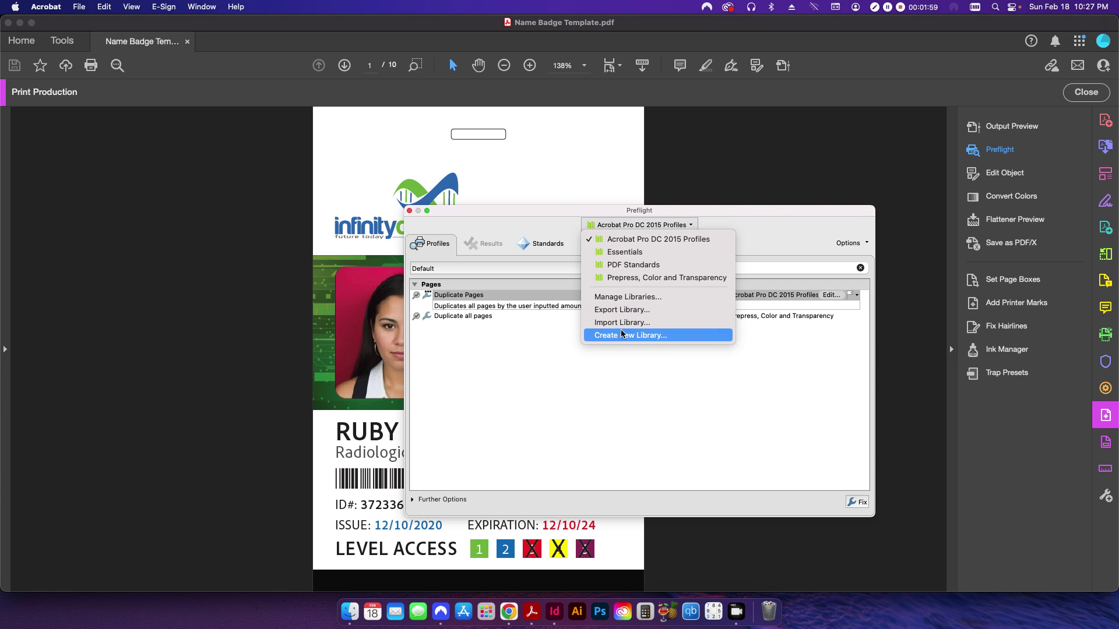
{"action": "left_click", "coordinate": [770, 239]}
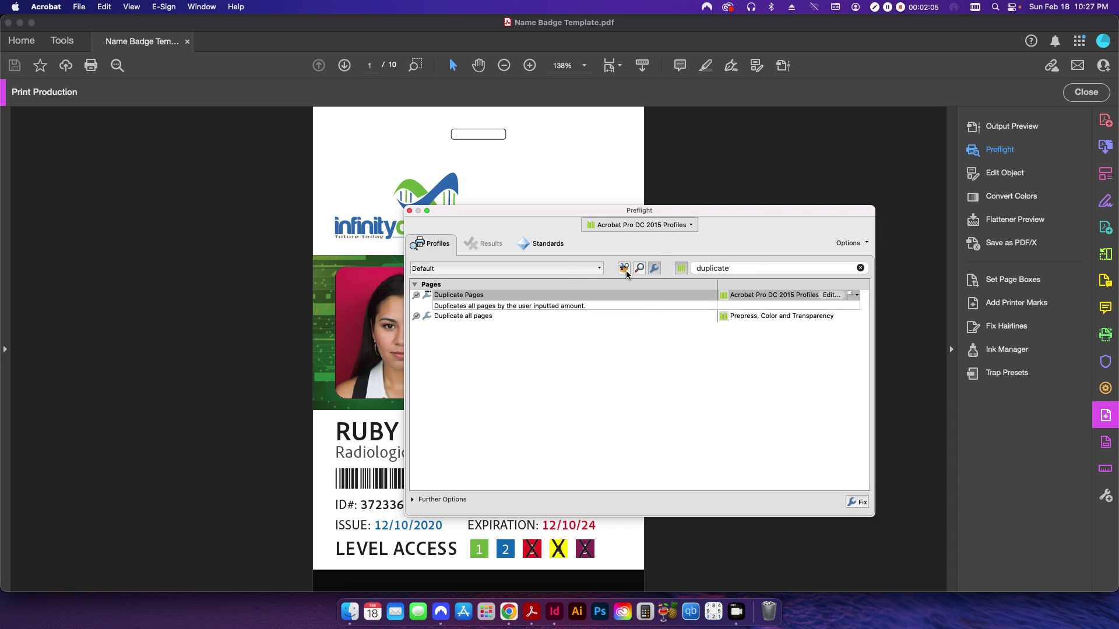
{"action": "left_click", "coordinate": [625, 272]}
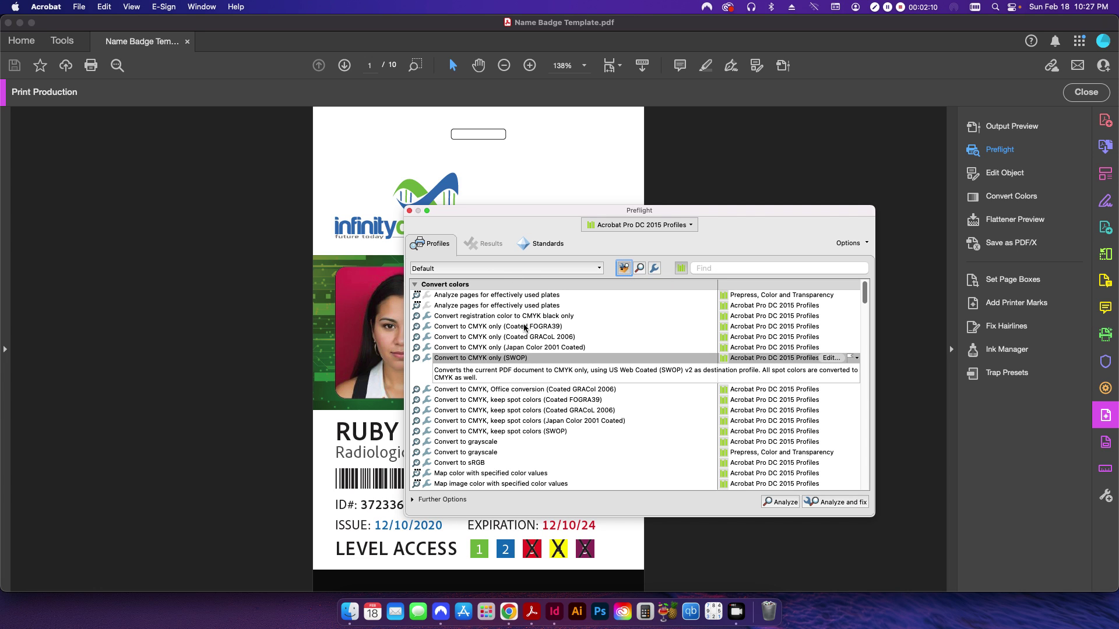
{"action": "left_click", "coordinate": [639, 268]}
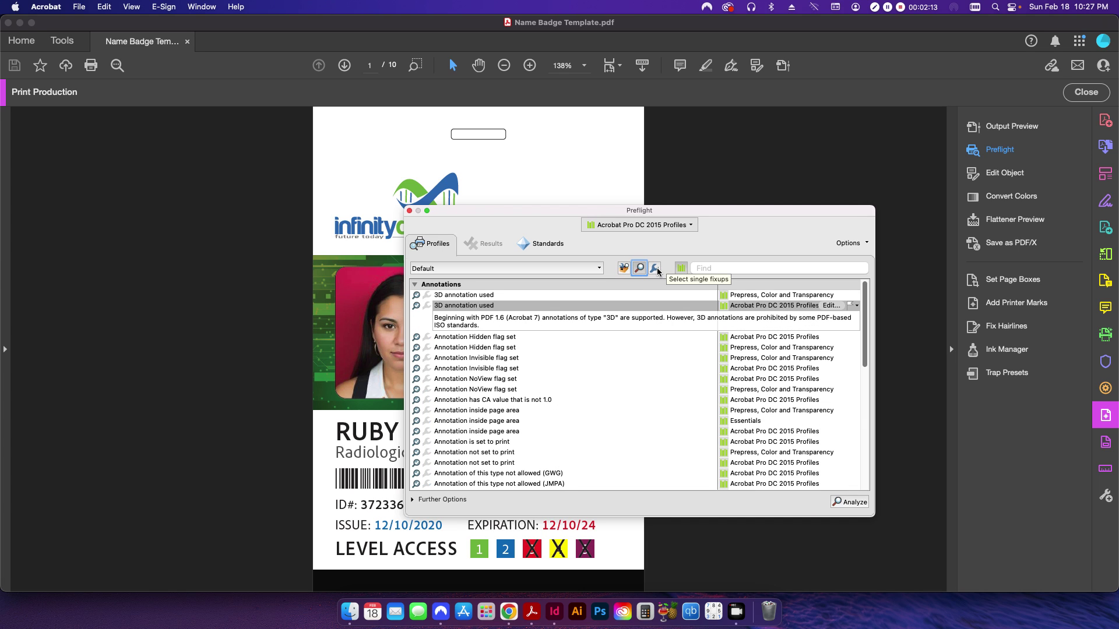
{"action": "left_click", "coordinate": [655, 270]}
{"action": "left_click", "coordinate": [624, 268]}
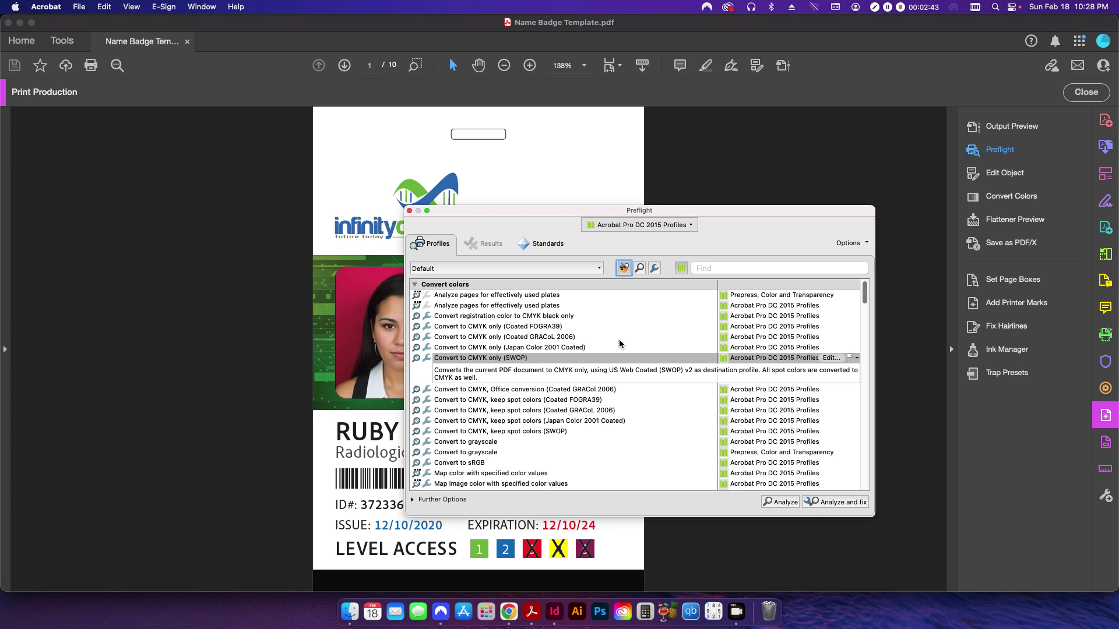
{"action": "left_click", "coordinate": [639, 268]}
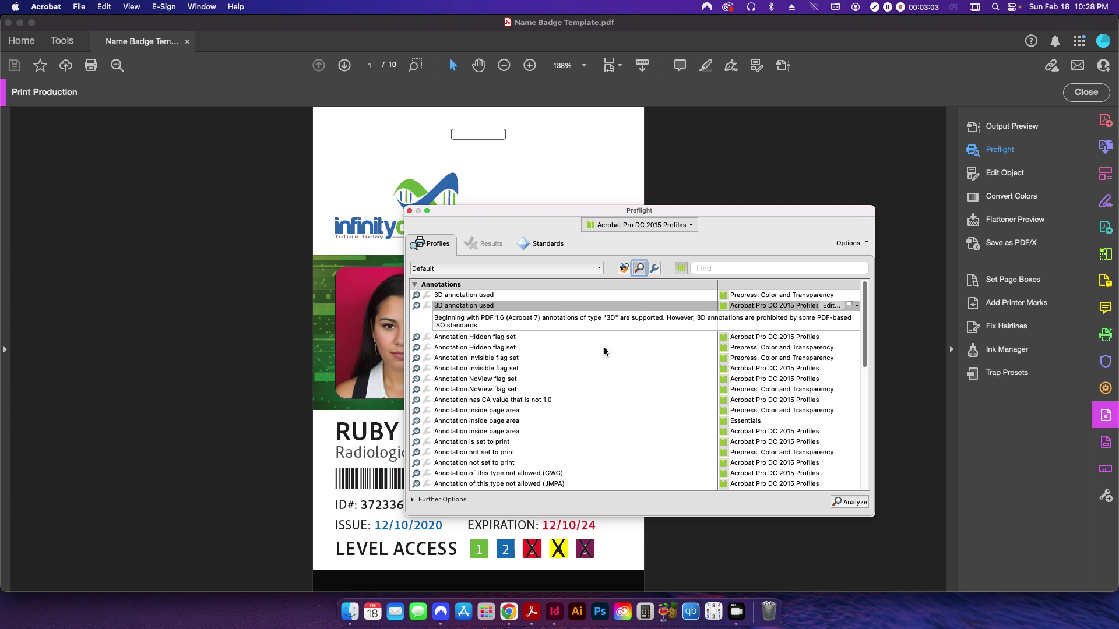
{"action": "left_click", "coordinate": [655, 269]}
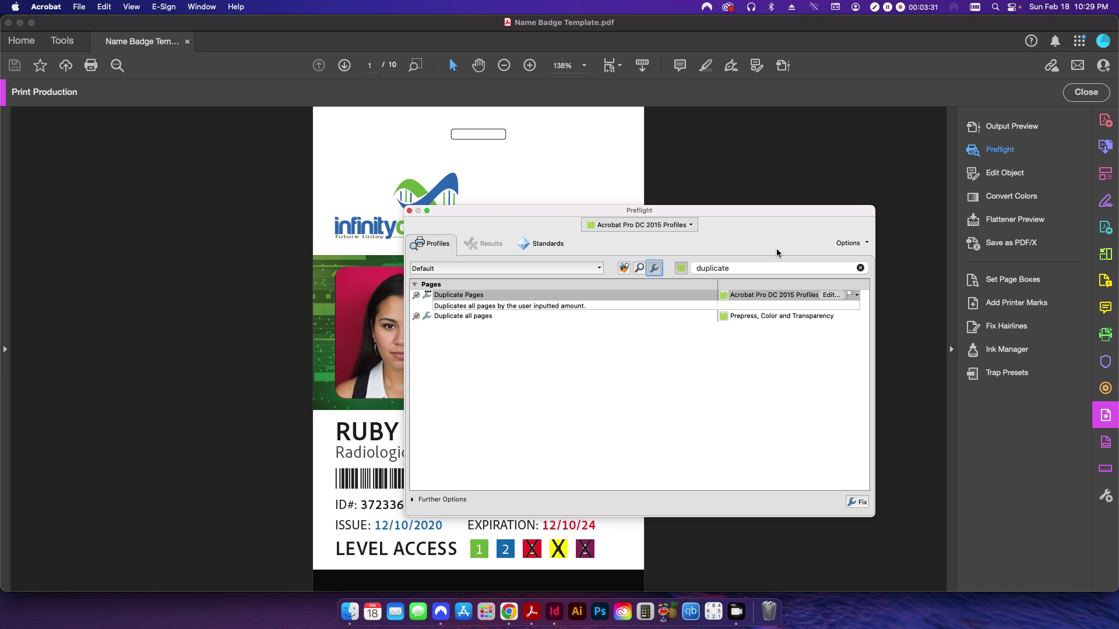
Open and dismiss the Preflight options list twice without choosing anything.
{"action": "left_click", "coordinate": [855, 244]}
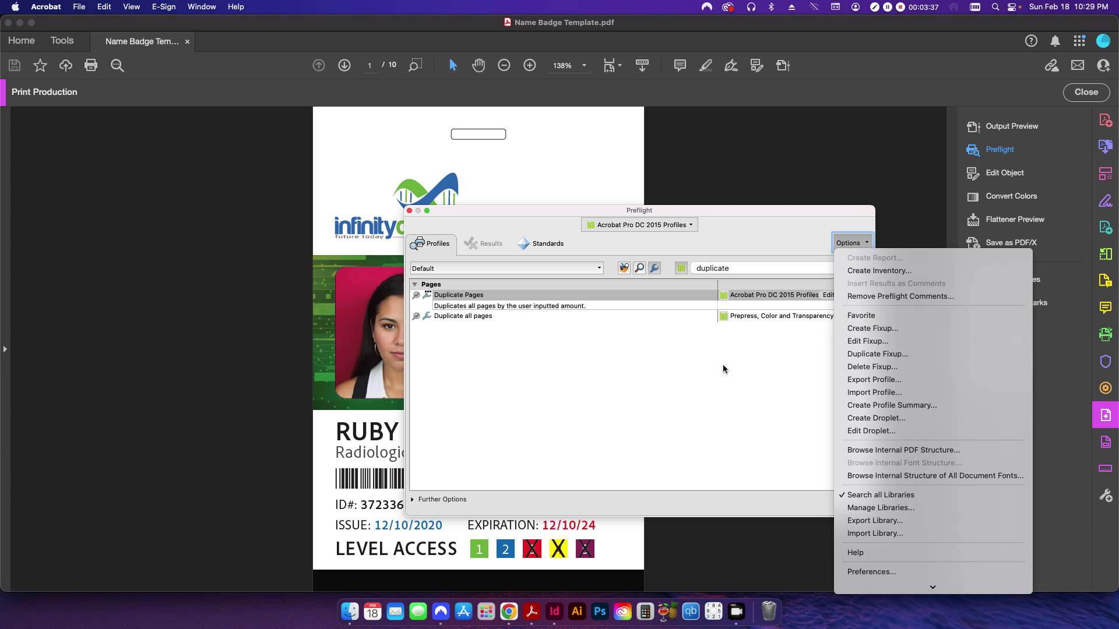
{"action": "left_click", "coordinate": [693, 368]}
{"action": "left_click", "coordinate": [851, 243]}
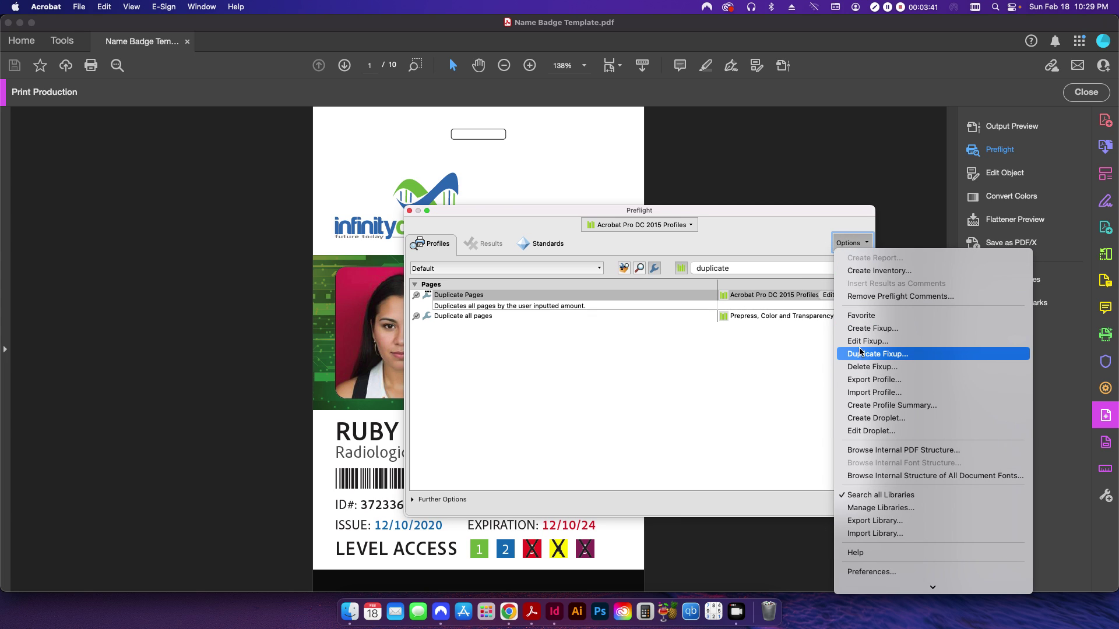
{"action": "left_click", "coordinate": [777, 357]}
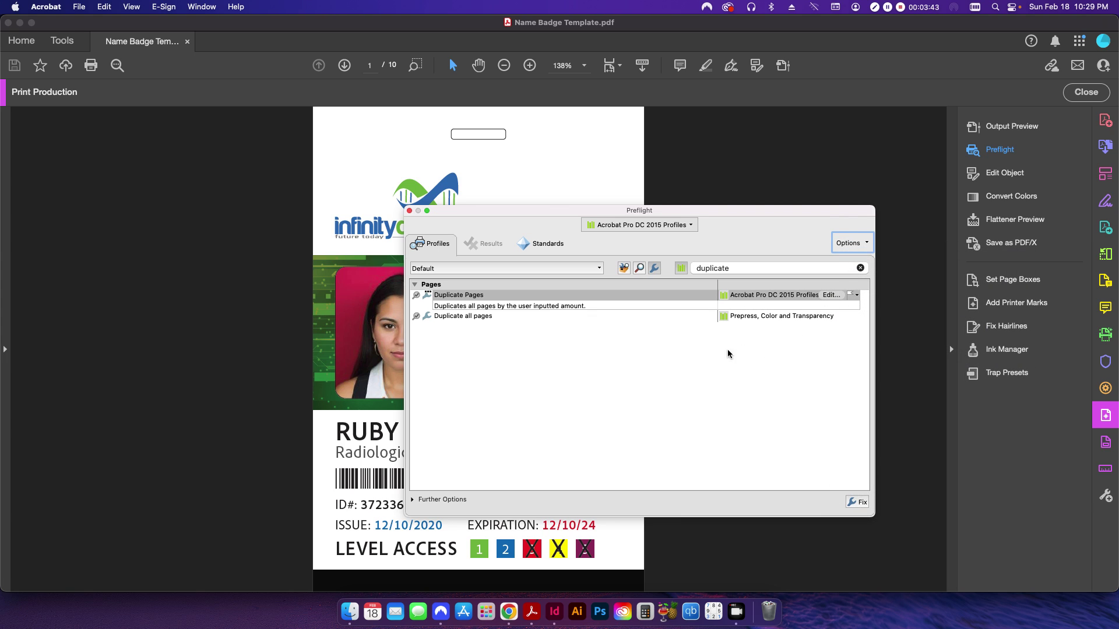
{"action": "left_click", "coordinate": [831, 297]}
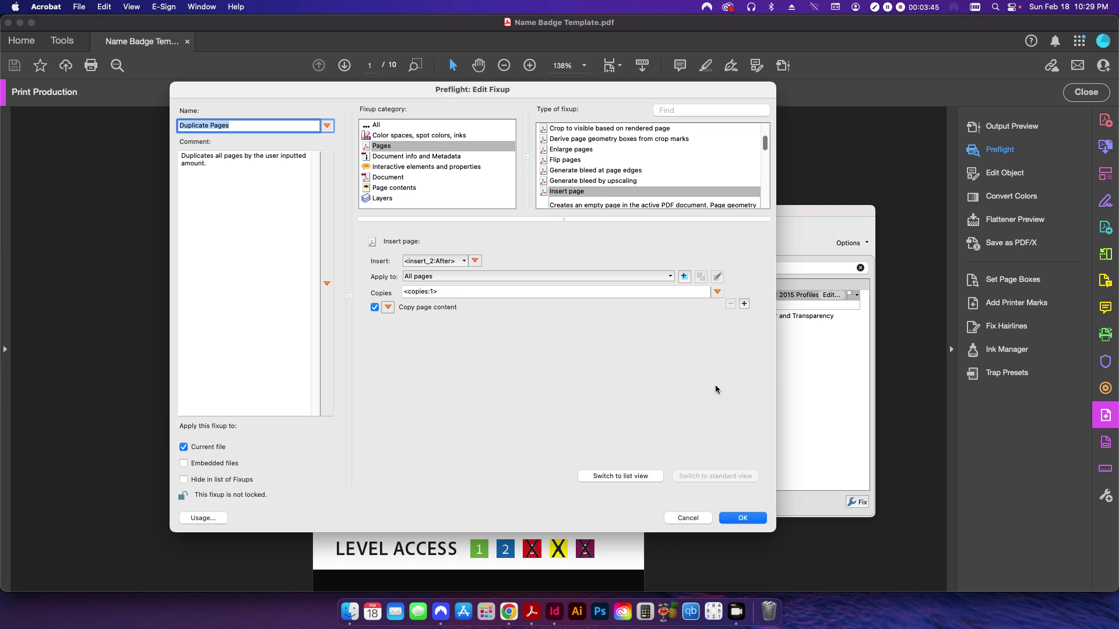
{"action": "left_click_drag", "start_coordinate": [486, 87], "coordinate": [564, 98]}
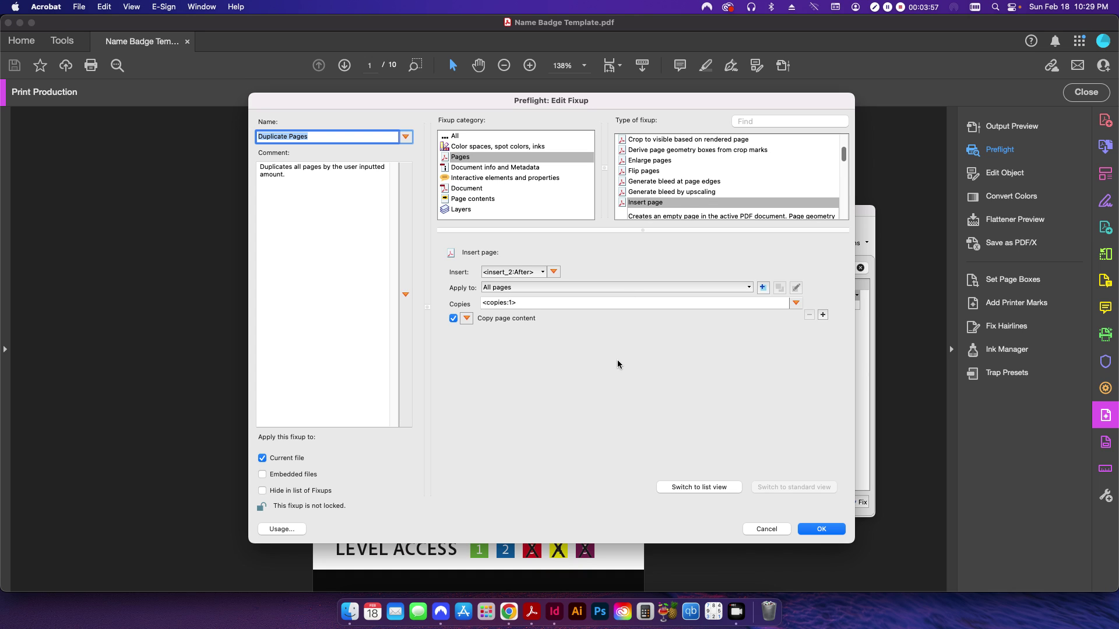
{"action": "scroll", "coordinate": [745, 175], "scroll_direction": "down", "scroll_amount": 3}
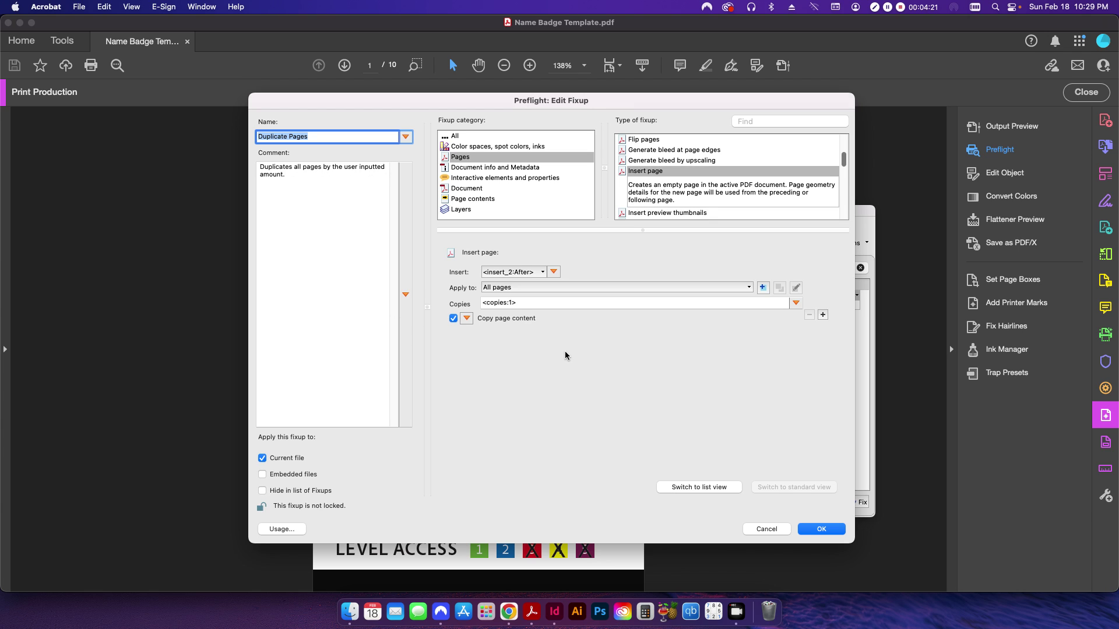
{"action": "left_click", "coordinate": [526, 276]}
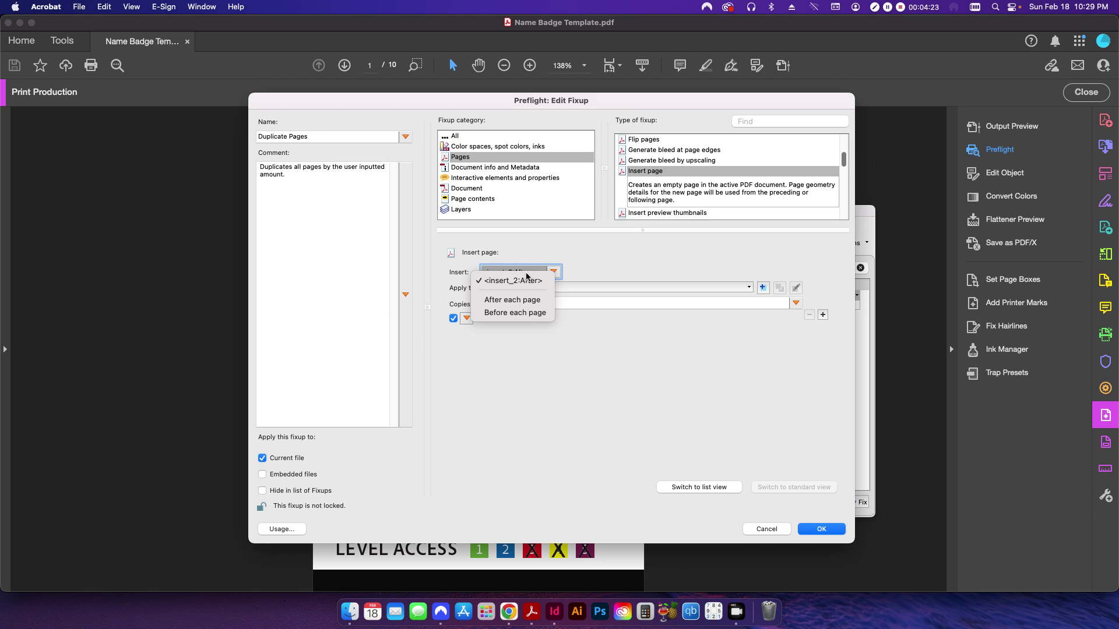
{"action": "left_click", "coordinate": [513, 319]}
{"action": "left_click", "coordinate": [519, 288]}
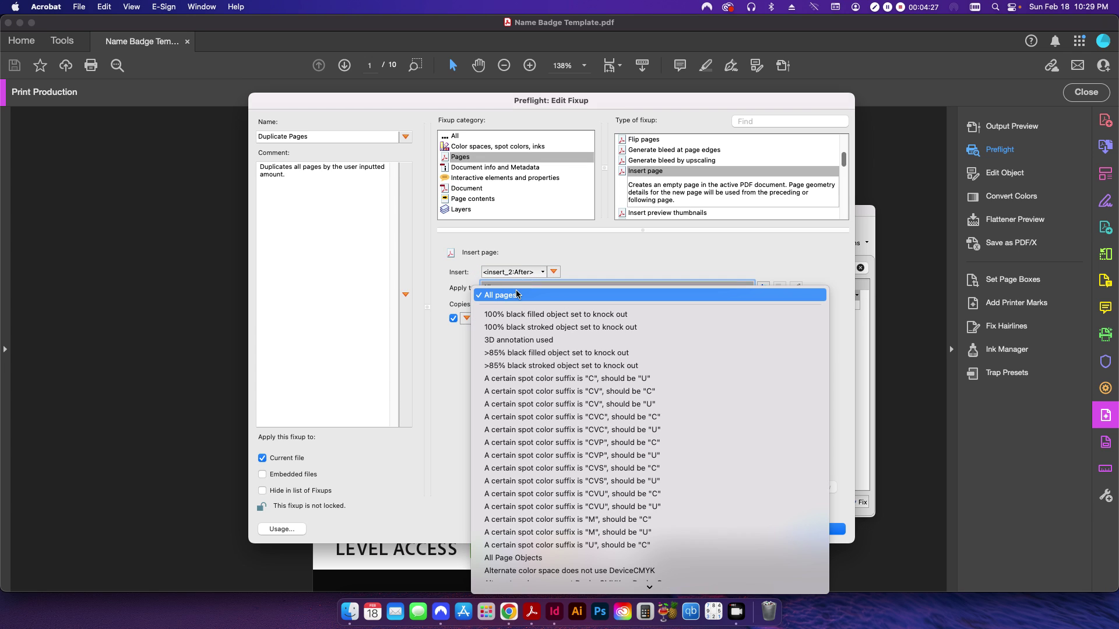
{"action": "left_click", "coordinate": [508, 297]}
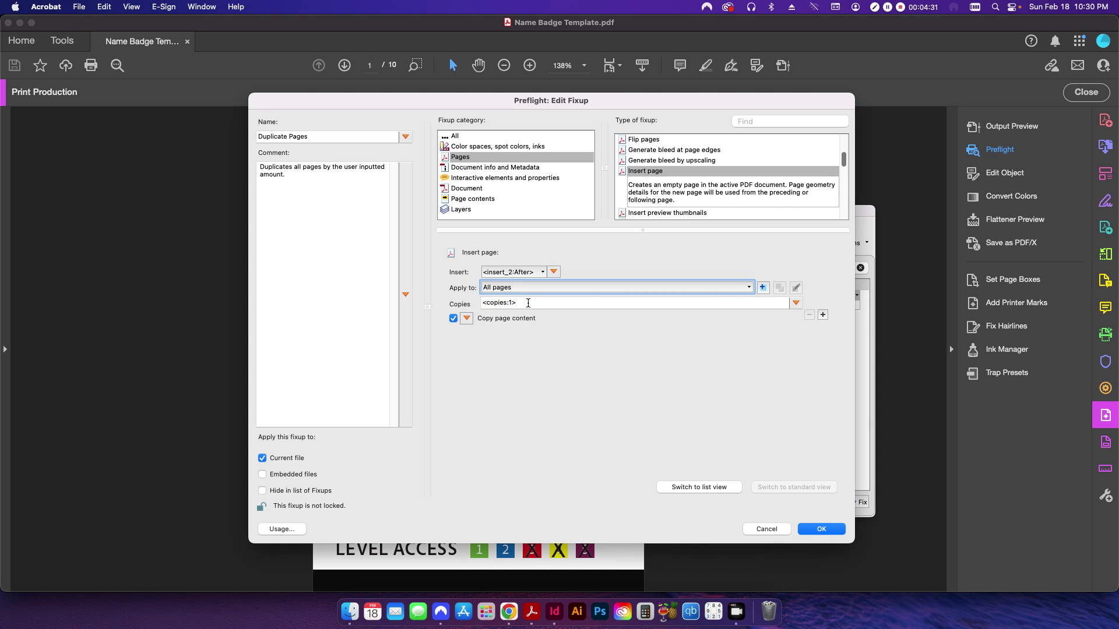
{"action": "left_click", "coordinate": [530, 303]}
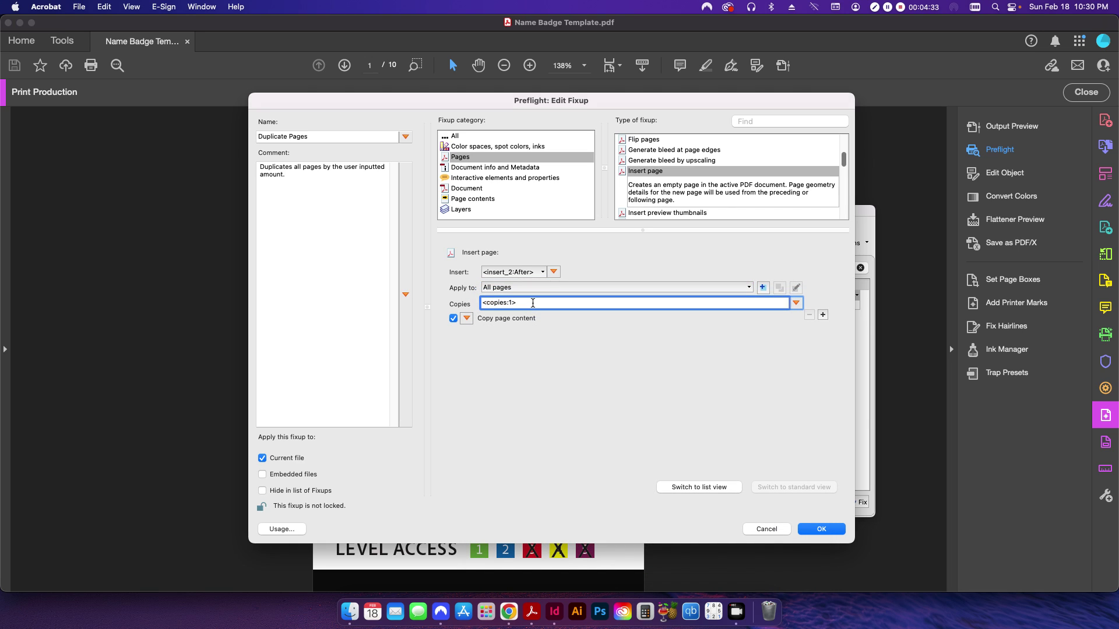
{"action": "left_click", "coordinate": [454, 319]}
{"action": "left_click", "coordinate": [454, 318]}
{"action": "left_click", "coordinate": [543, 273]}
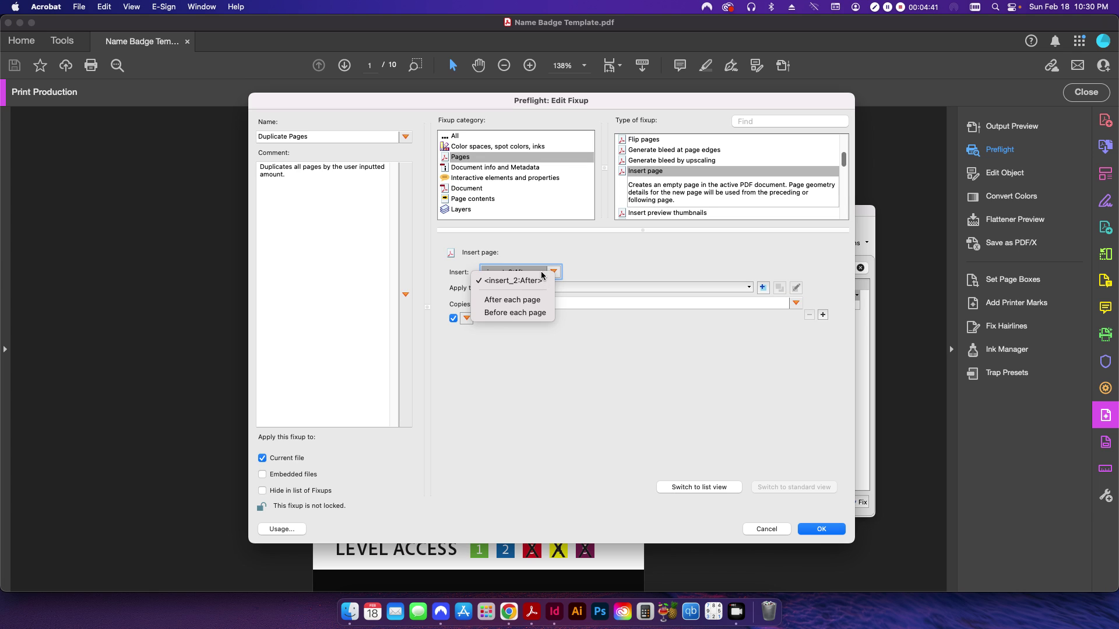
{"action": "left_click", "coordinate": [565, 274]}
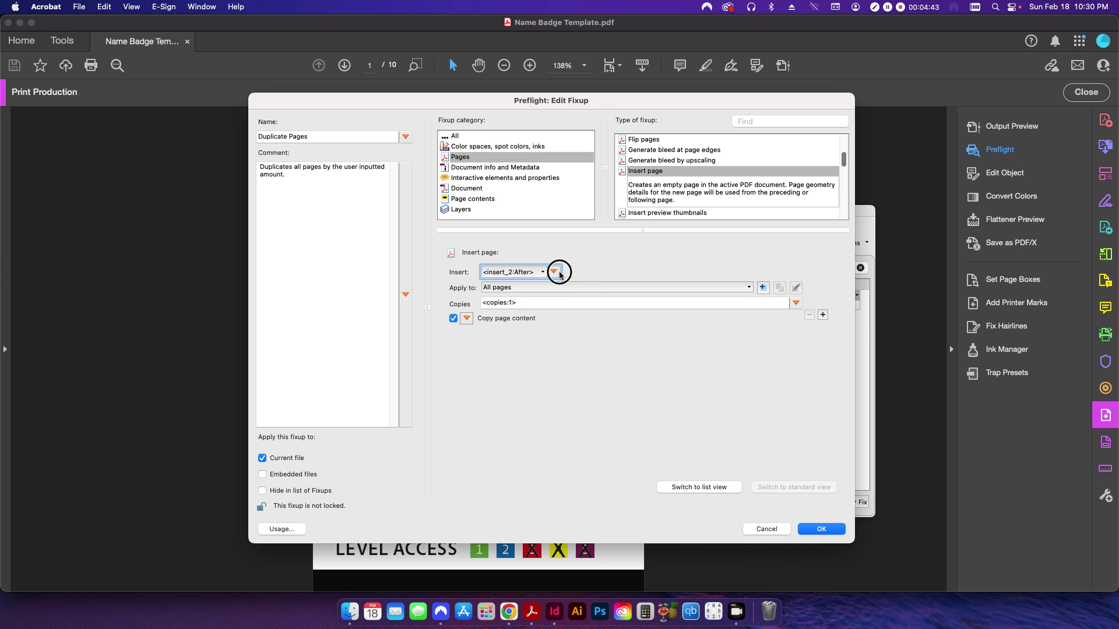
View the insert_2 variable's definition for the insert setting, then cancel it unchanged.
{"action": "left_click", "coordinate": [557, 272]}
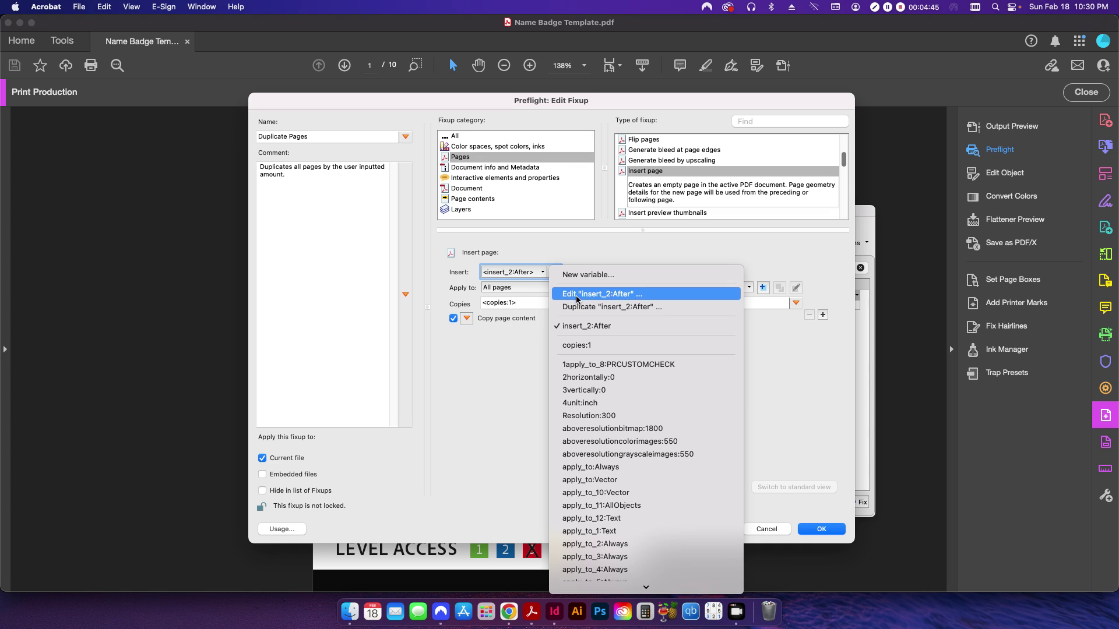
{"action": "left_click", "coordinate": [557, 273]}
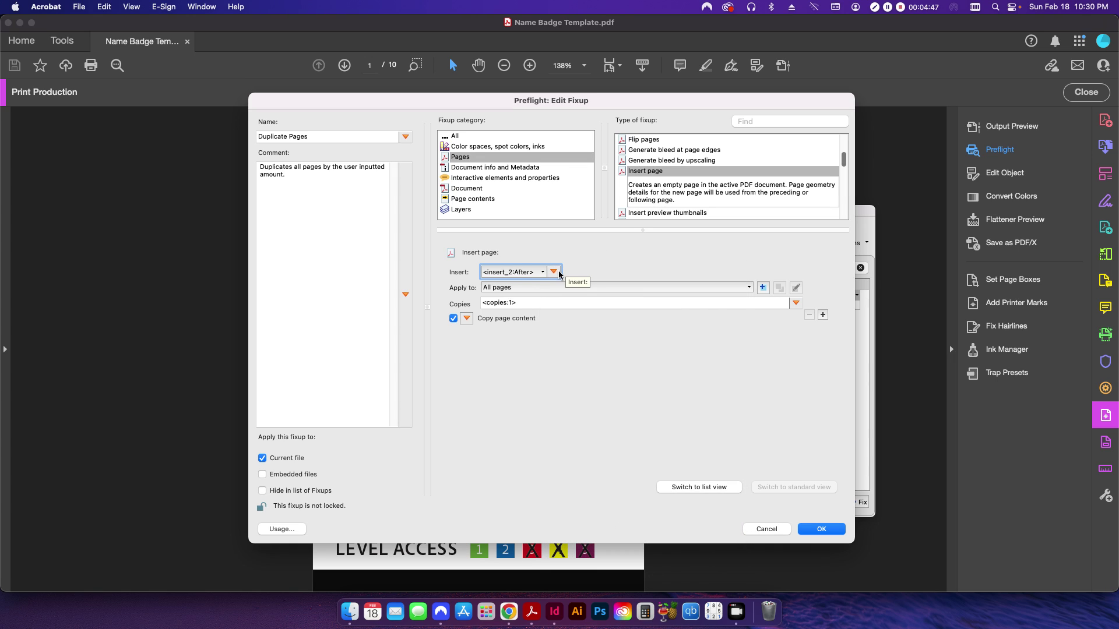
{"action": "left_click", "coordinate": [556, 273]}
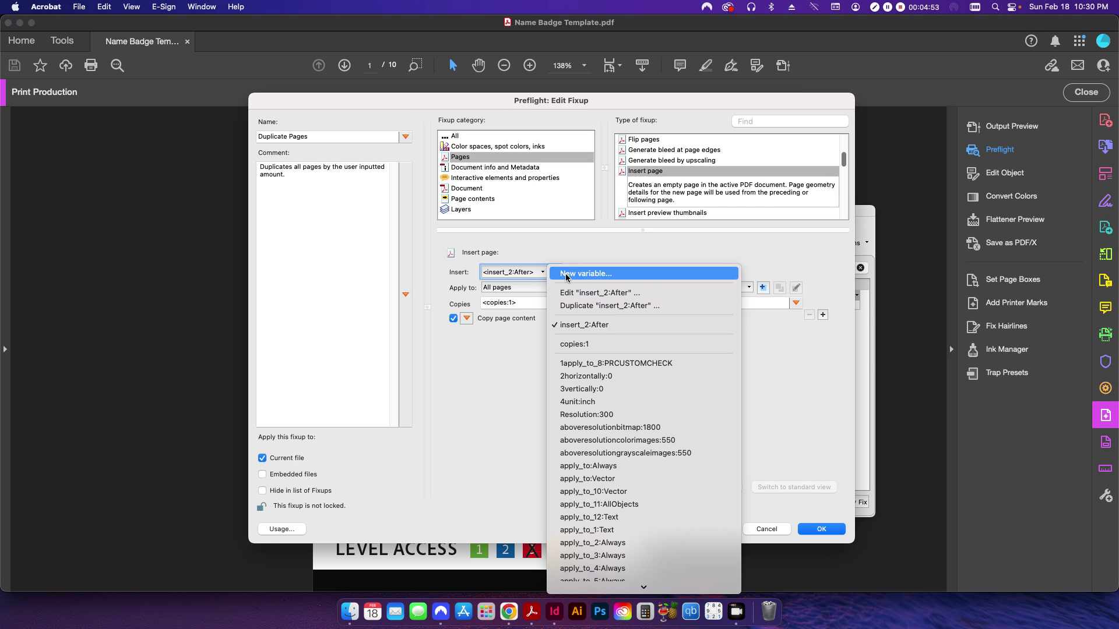
{"action": "left_click", "coordinate": [572, 298]}
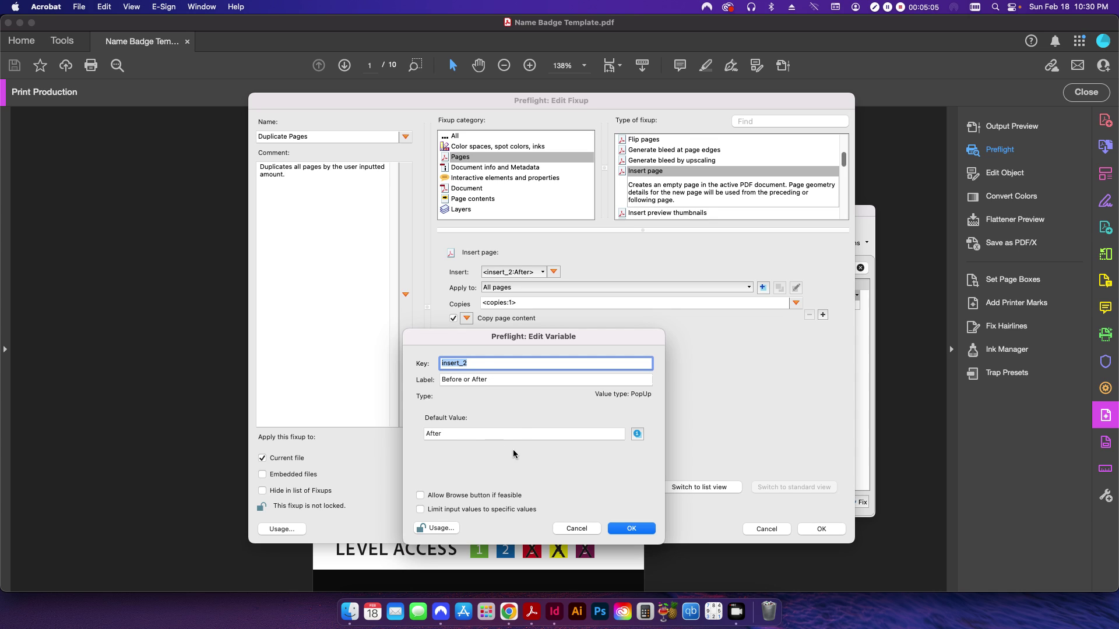
{"action": "left_click", "coordinate": [583, 528]}
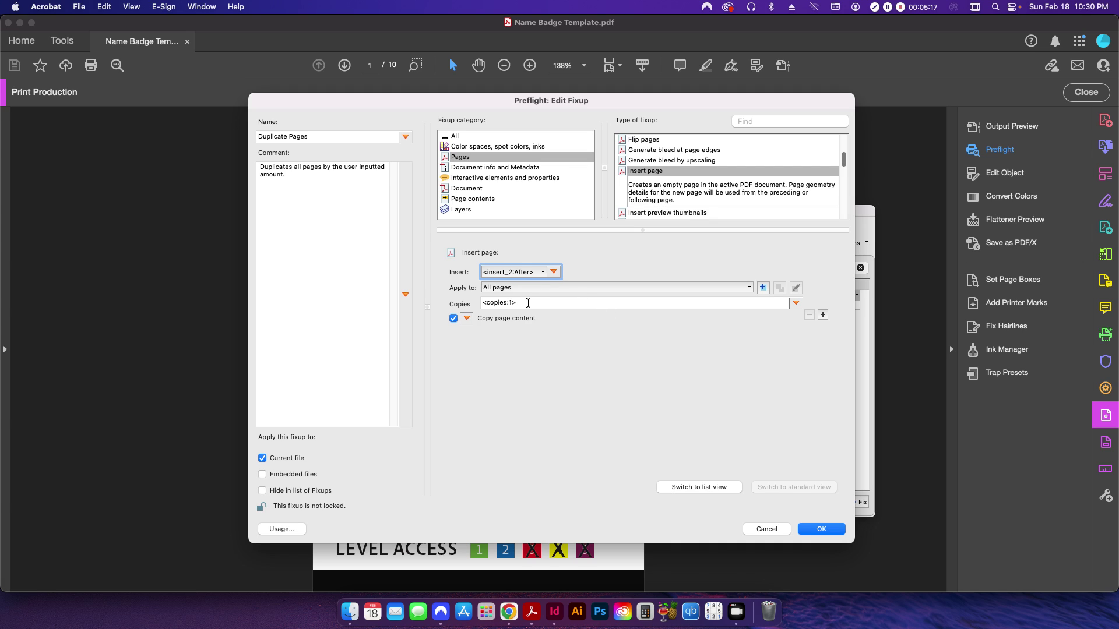
View the copies variable's definition and prompt label, then cancel it unchanged.
{"action": "left_click", "coordinate": [528, 304]}
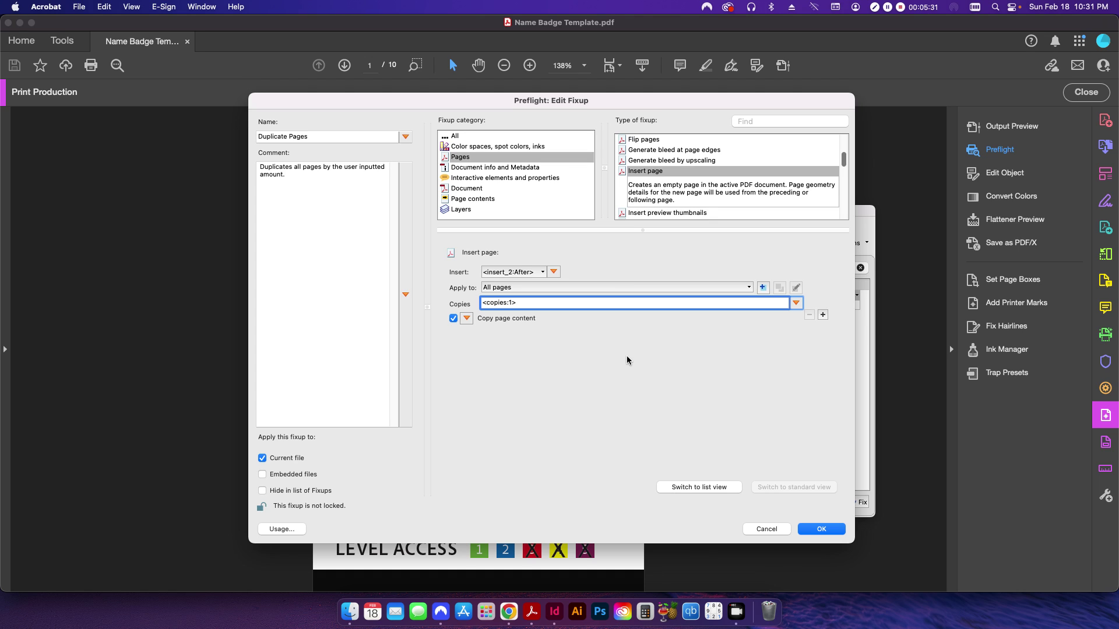
{"action": "left_click", "coordinate": [796, 304]}
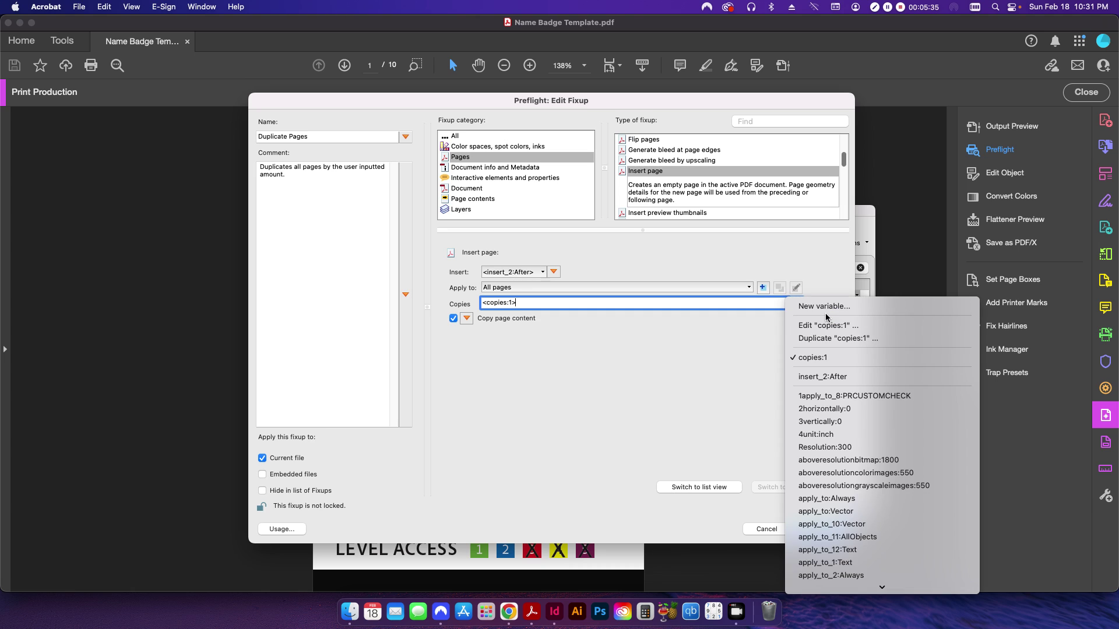
{"action": "key", "text": "Return"}
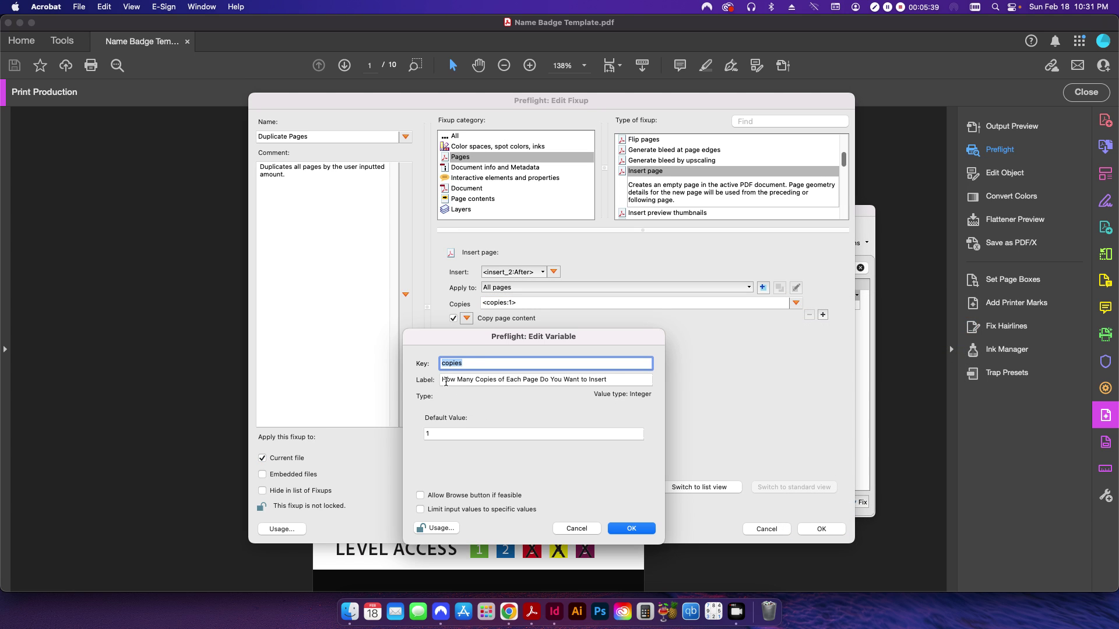
{"action": "left_click_drag", "start_coordinate": [446, 380], "coordinate": [623, 381]}
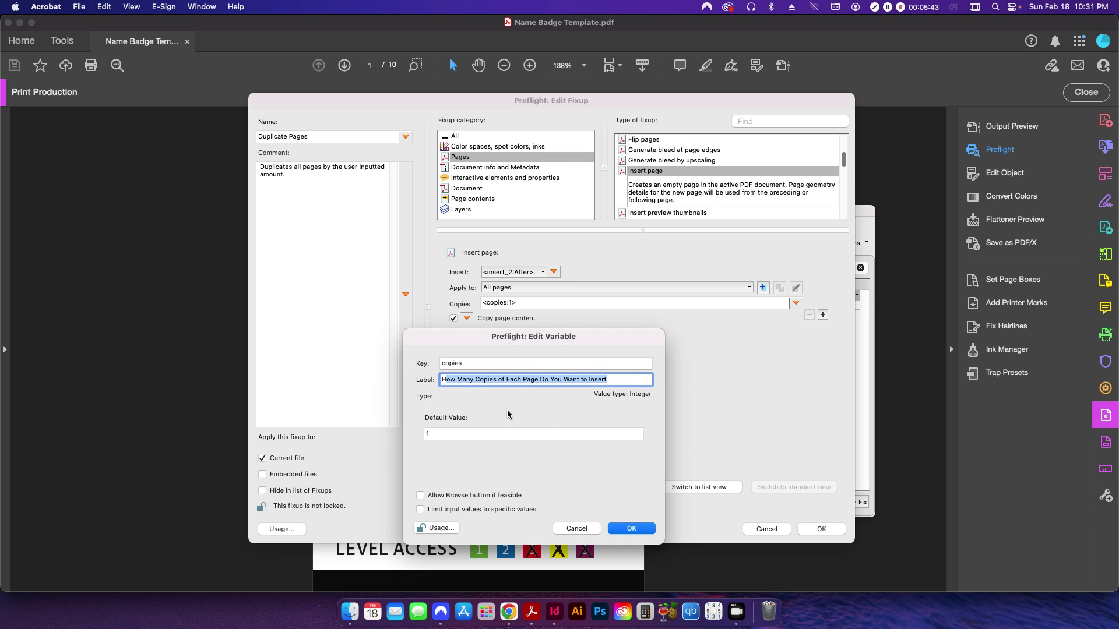
{"action": "left_click", "coordinate": [575, 528]}
{"action": "left_click", "coordinate": [766, 530]}
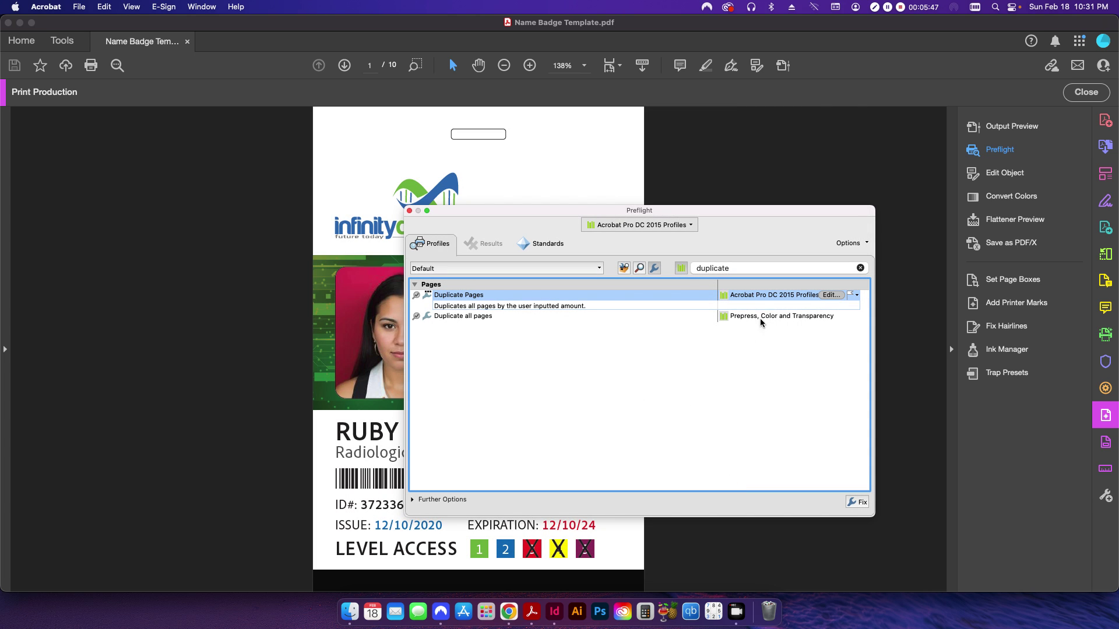
{"action": "double_click", "coordinate": [825, 296]}
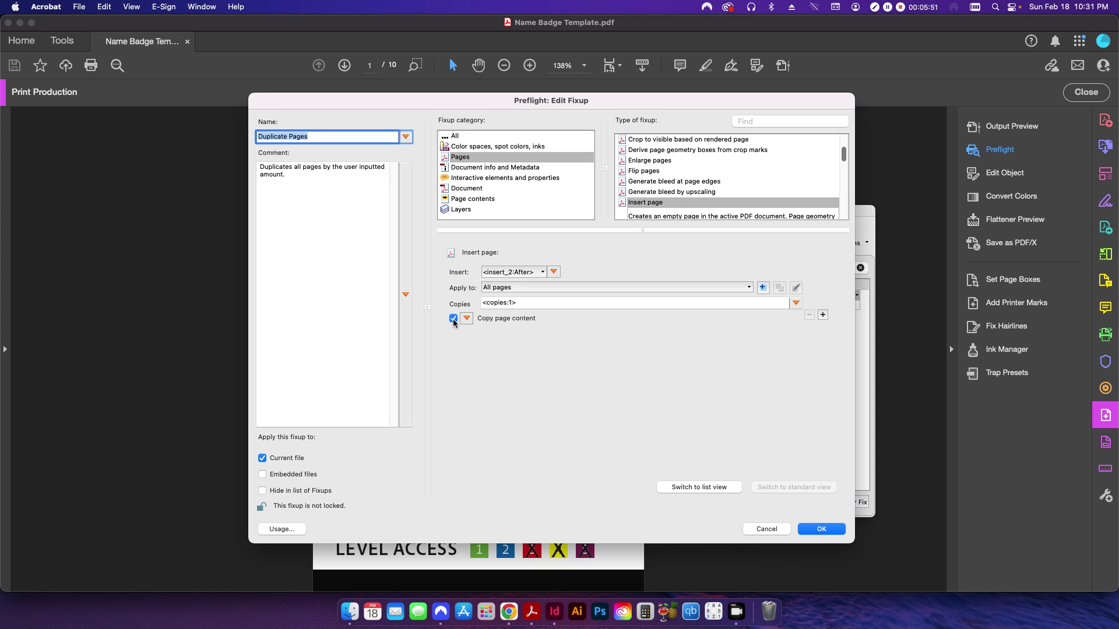
{"action": "left_click", "coordinate": [454, 319]}
{"action": "left_click", "coordinate": [453, 319]}
{"action": "left_click", "coordinate": [763, 532]}
{"action": "left_click_drag", "start_coordinate": [557, 221], "coordinate": [642, 220]}
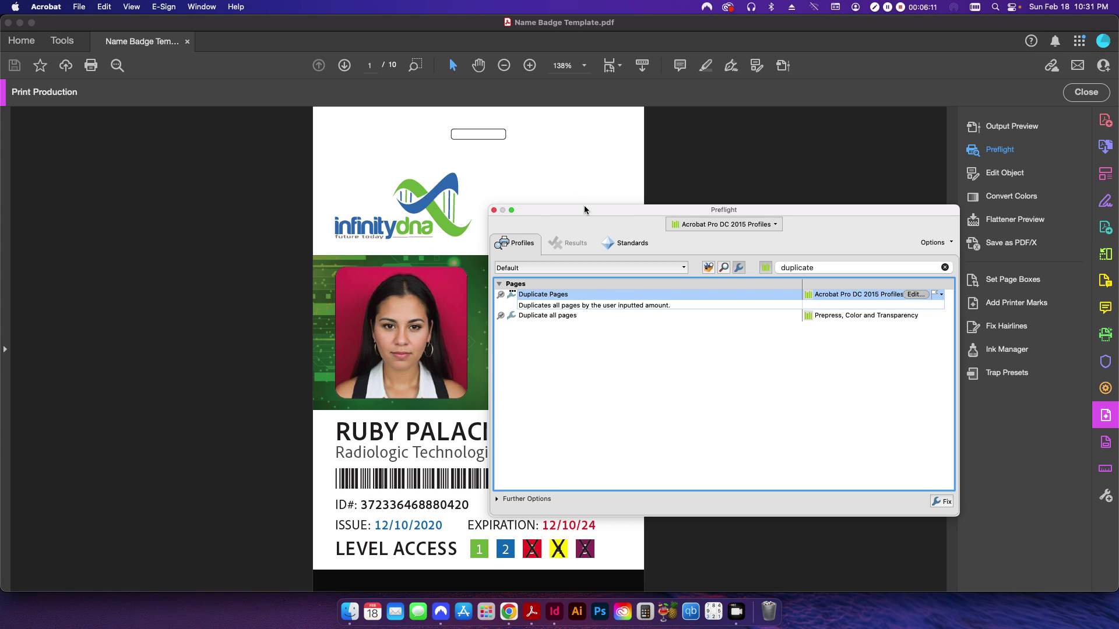
{"action": "left_click_drag", "start_coordinate": [583, 207], "coordinate": [532, 201]}
Run Duplicate Pages with 1 copy after each page, saving as Name Badge Template_Double Sided.pdf.
{"action": "left_click", "coordinate": [891, 496]}
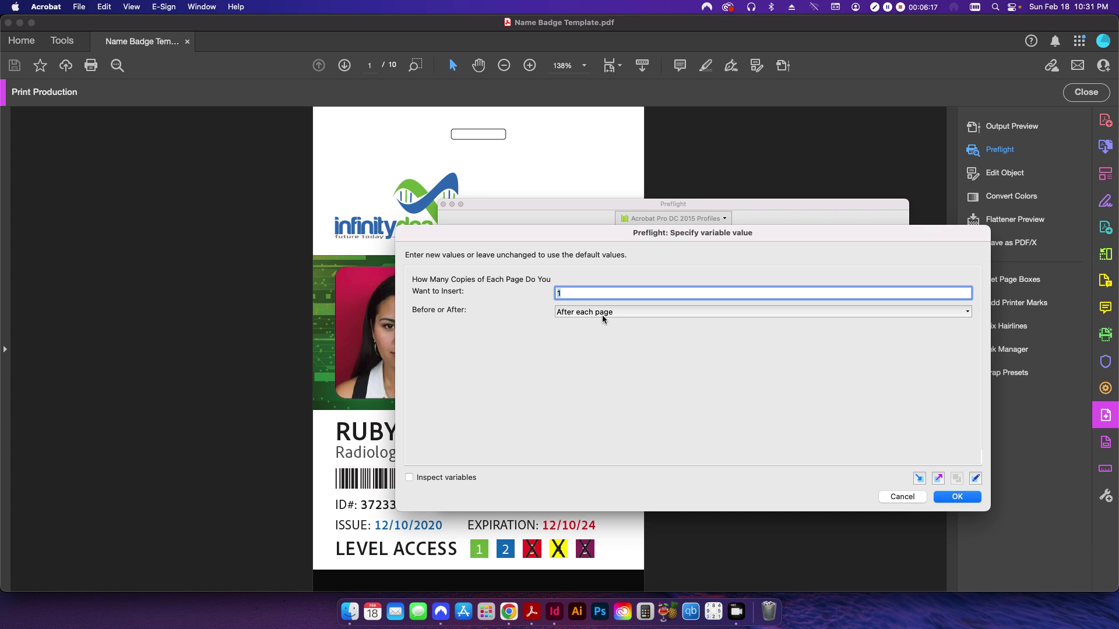
{"action": "left_click", "coordinate": [945, 500]}
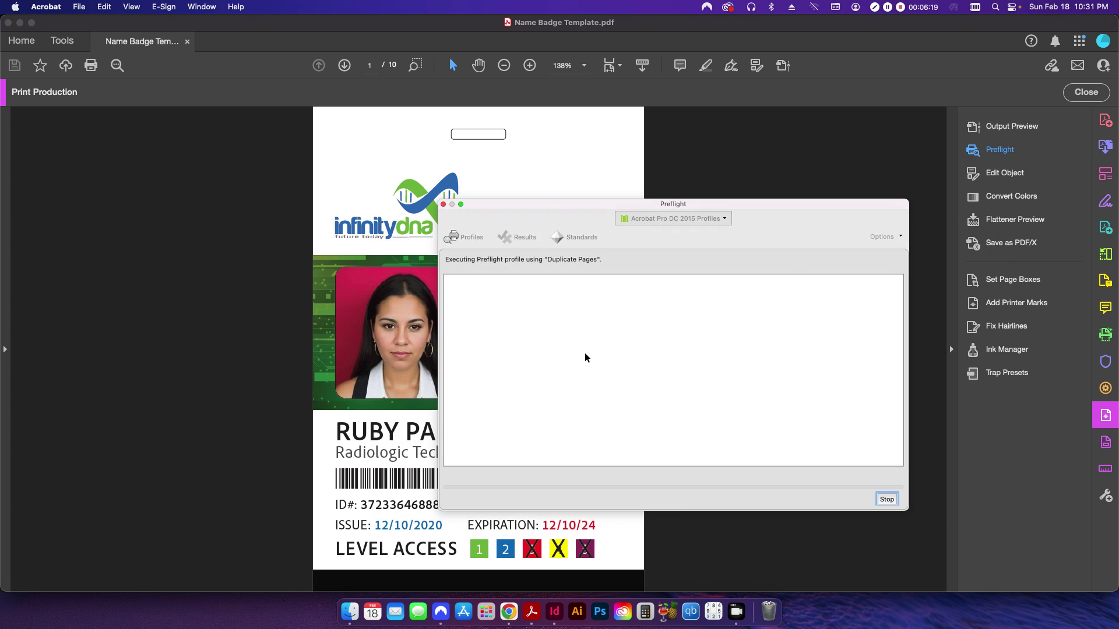
{"action": "key", "text": "Right"}
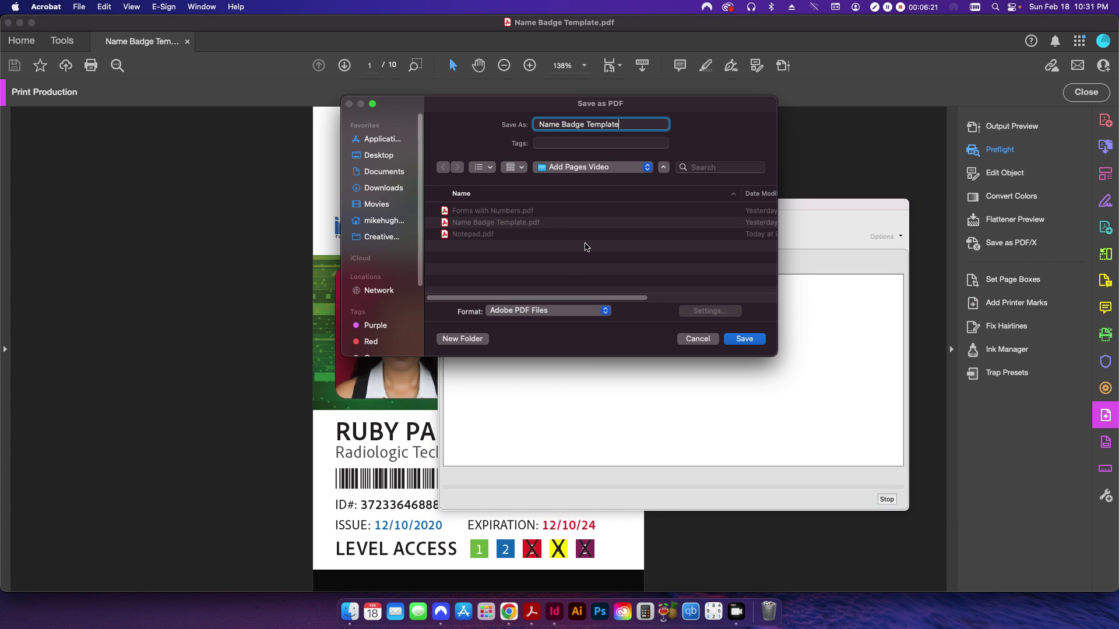
{"action": "type", "text": "_Double Sided"}
{"action": "left_click", "coordinate": [740, 341]}
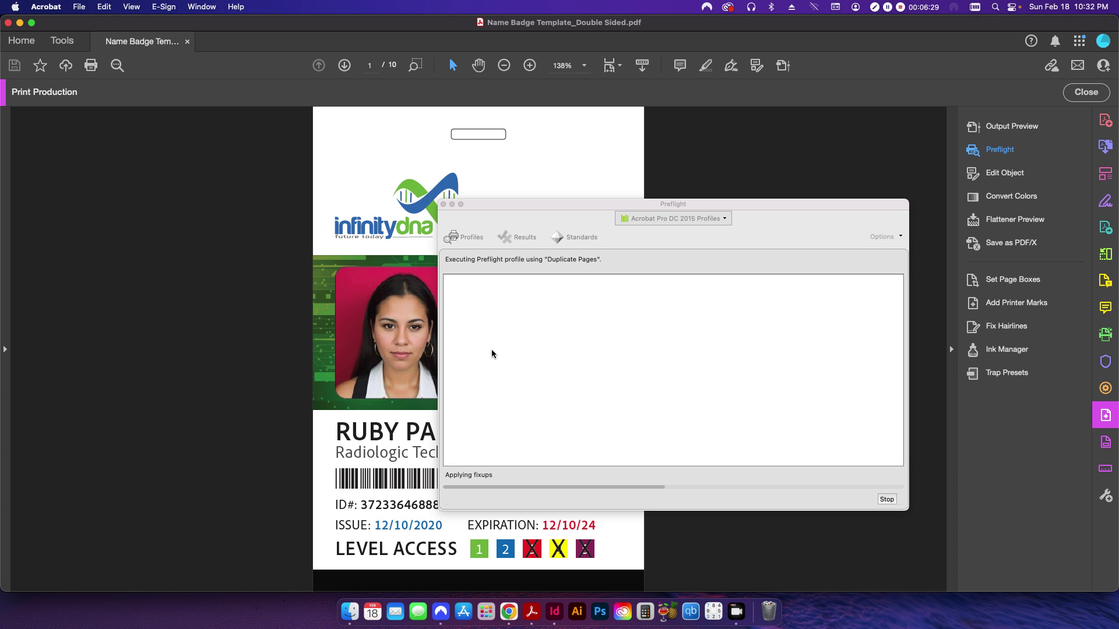
{"action": "left_click", "coordinate": [443, 204]}
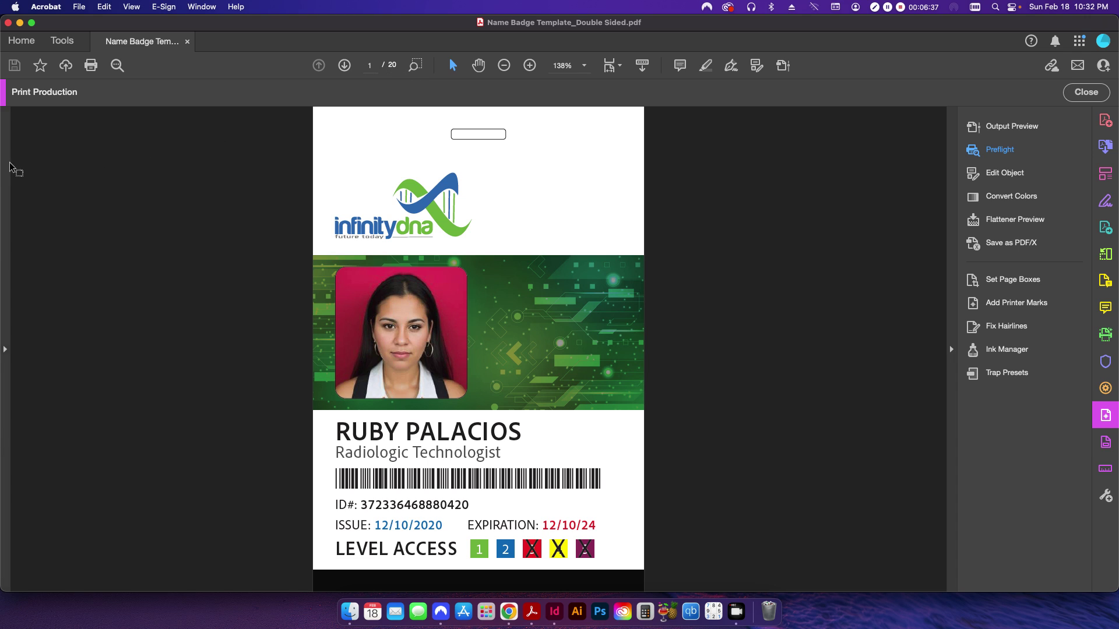
Check the 20 badge page thumbnails, then close Print Production and the badge document.
{"action": "left_click", "coordinate": [13, 125]}
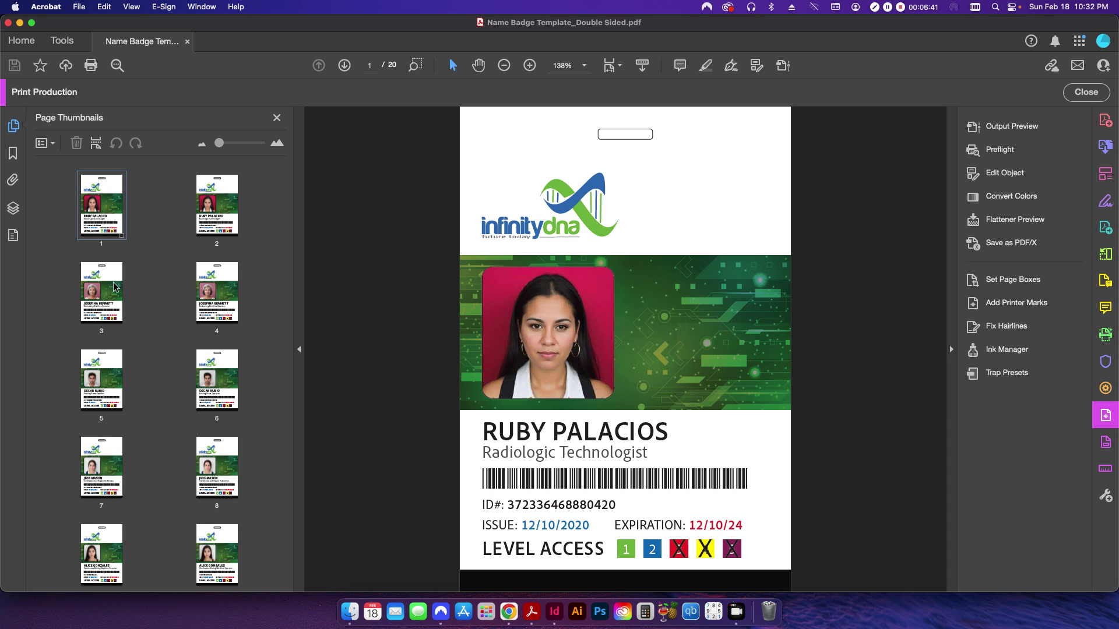
{"action": "left_click_drag", "start_coordinate": [115, 287], "coordinate": [178, 442]}
{"action": "scroll", "coordinate": [178, 441], "scroll_direction": "down", "scroll_amount": 5}
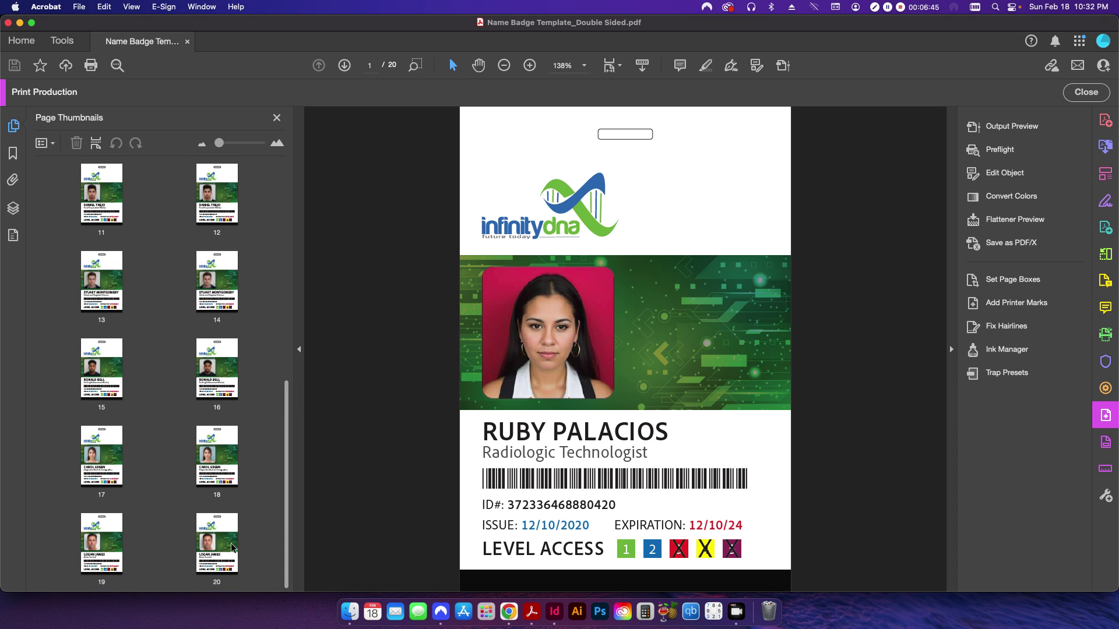
{"action": "left_click_drag", "start_coordinate": [232, 547], "coordinate": [155, 390]}
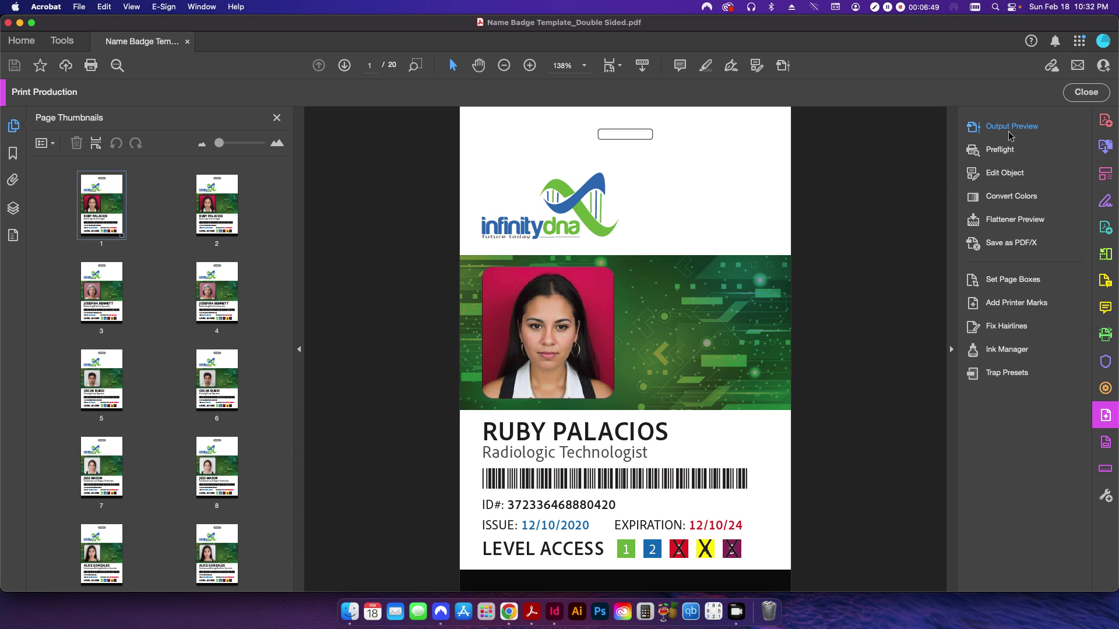
{"action": "left_click", "coordinate": [1086, 92]}
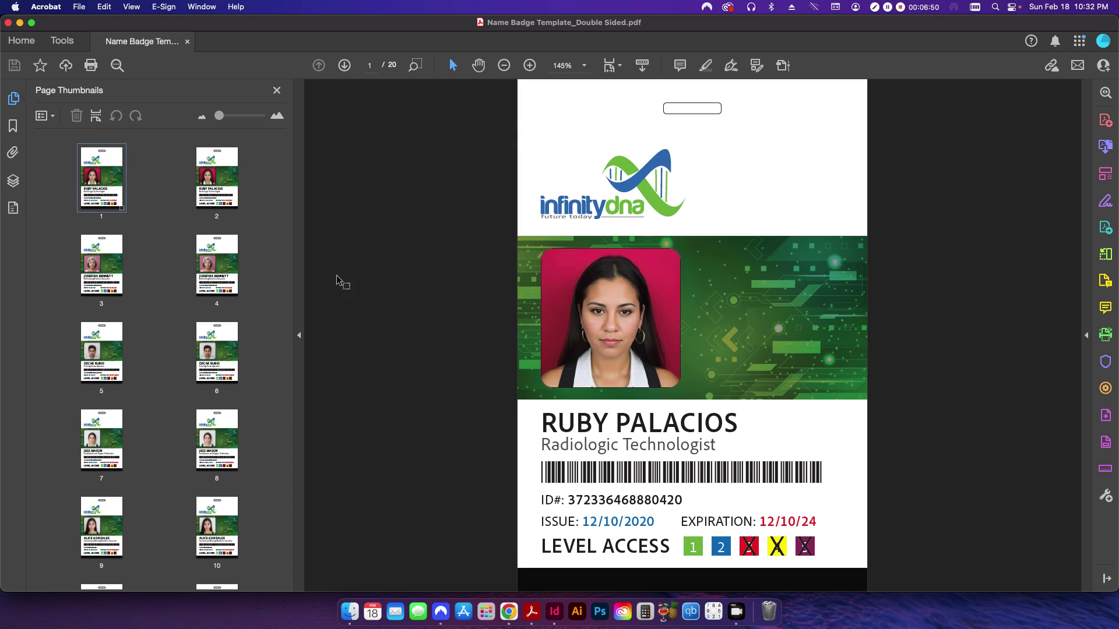
{"action": "left_click", "coordinate": [187, 41]}
Deselect the badge file in Add Pages Video and open Notepad.pdf in Acrobat.
{"action": "left_click", "coordinate": [428, 344]}
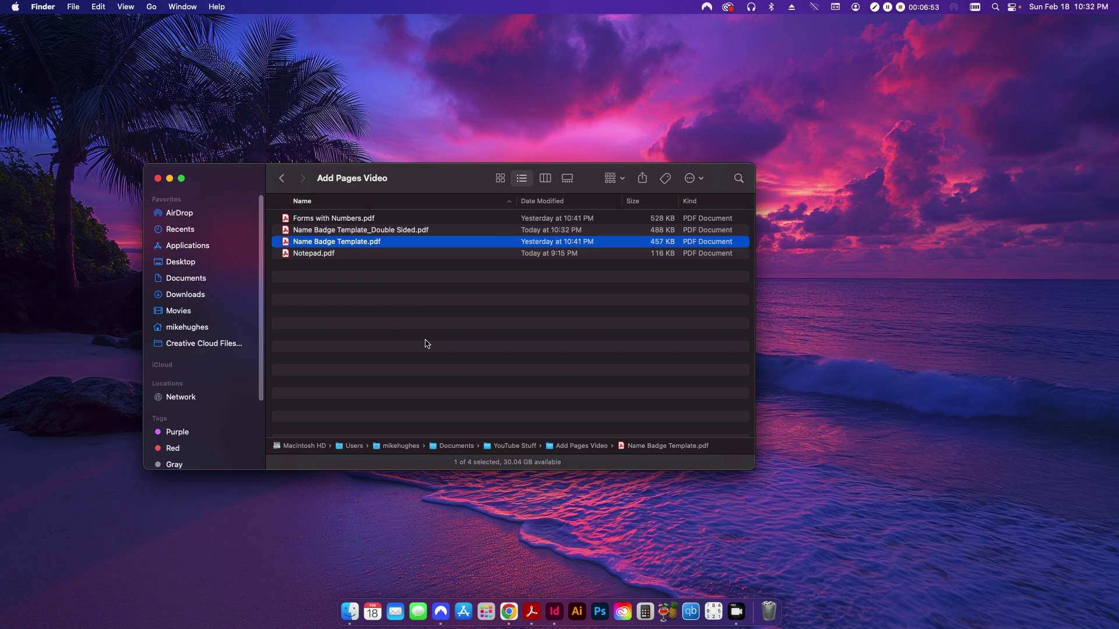
{"action": "left_click", "coordinate": [369, 315]}
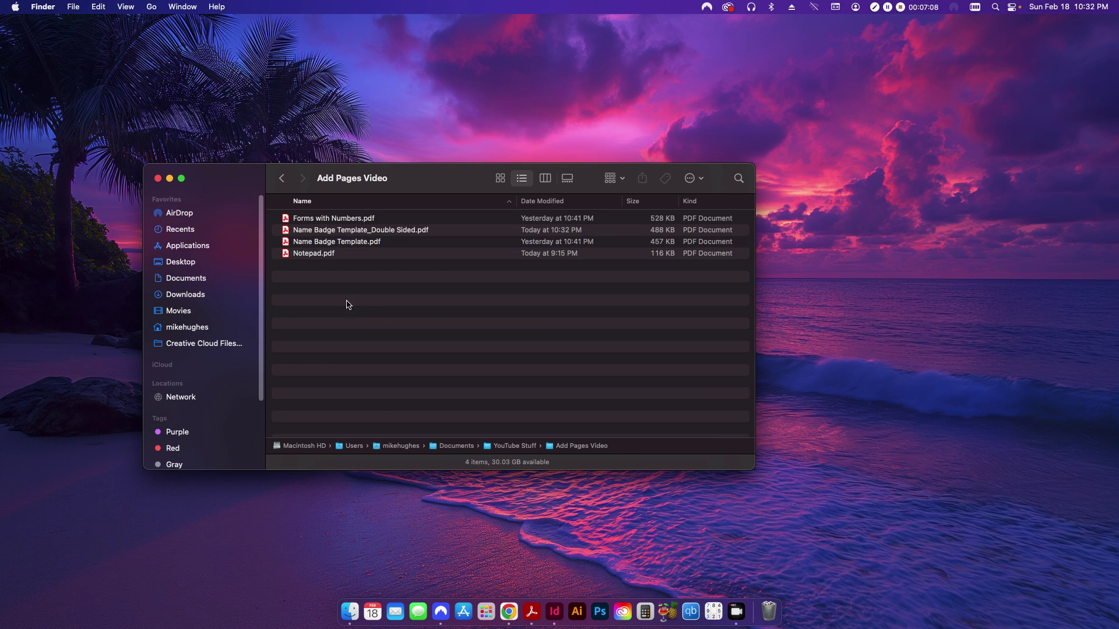
{"action": "double_click", "coordinate": [317, 254]}
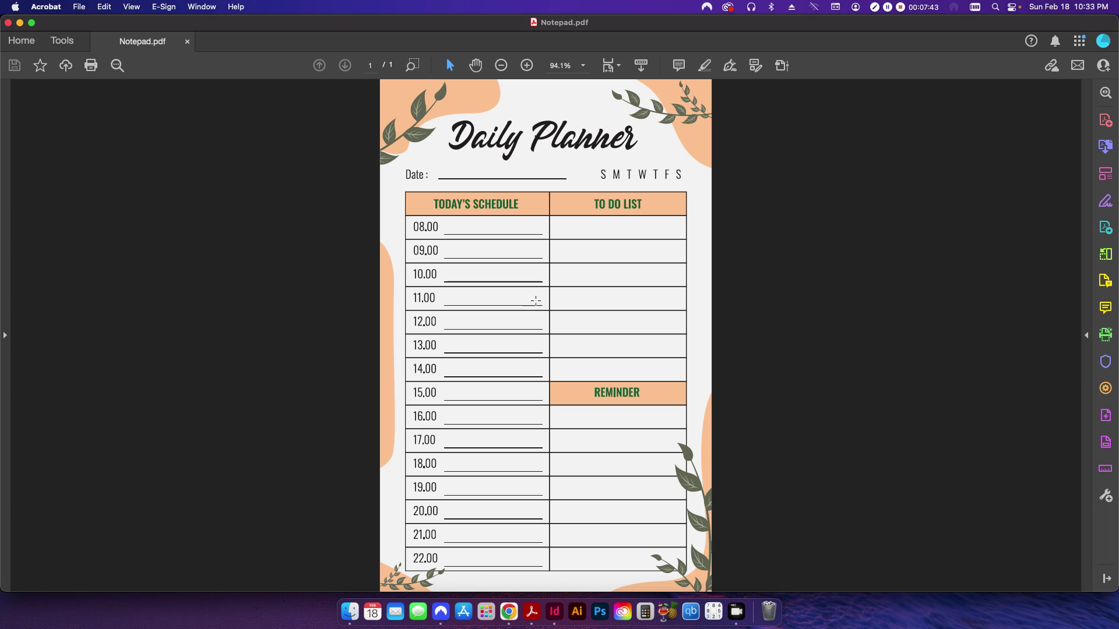
Run the Duplicate Pages fixup on the Daily Planner with 49 copies after each page.
{"action": "left_click", "coordinate": [1105, 415]}
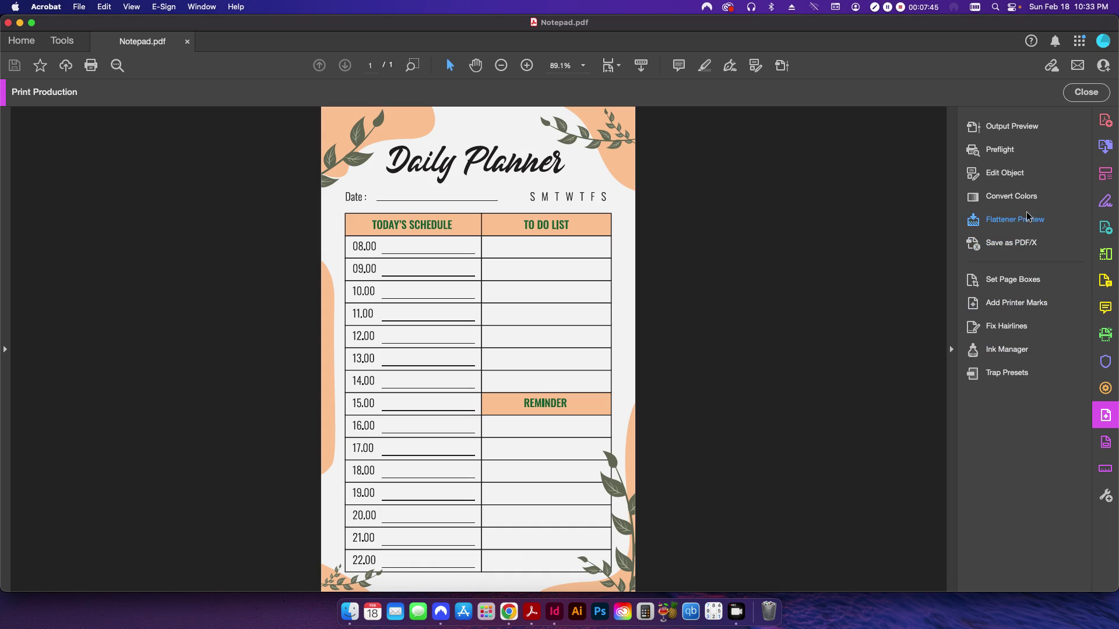
{"action": "left_click", "coordinate": [1001, 153]}
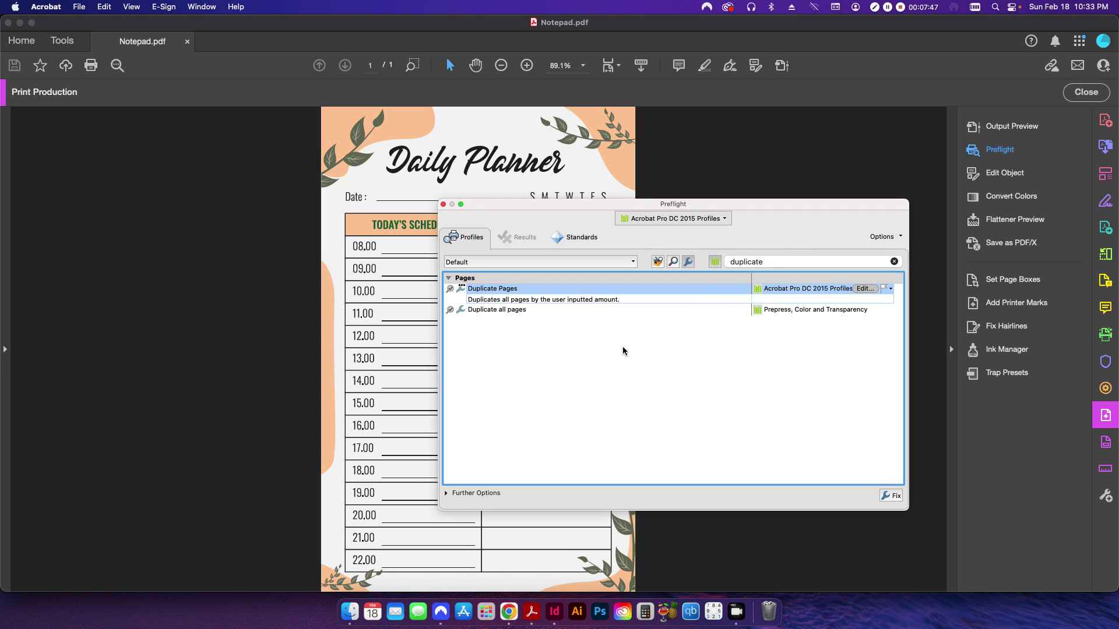
{"action": "left_click", "coordinate": [892, 496]}
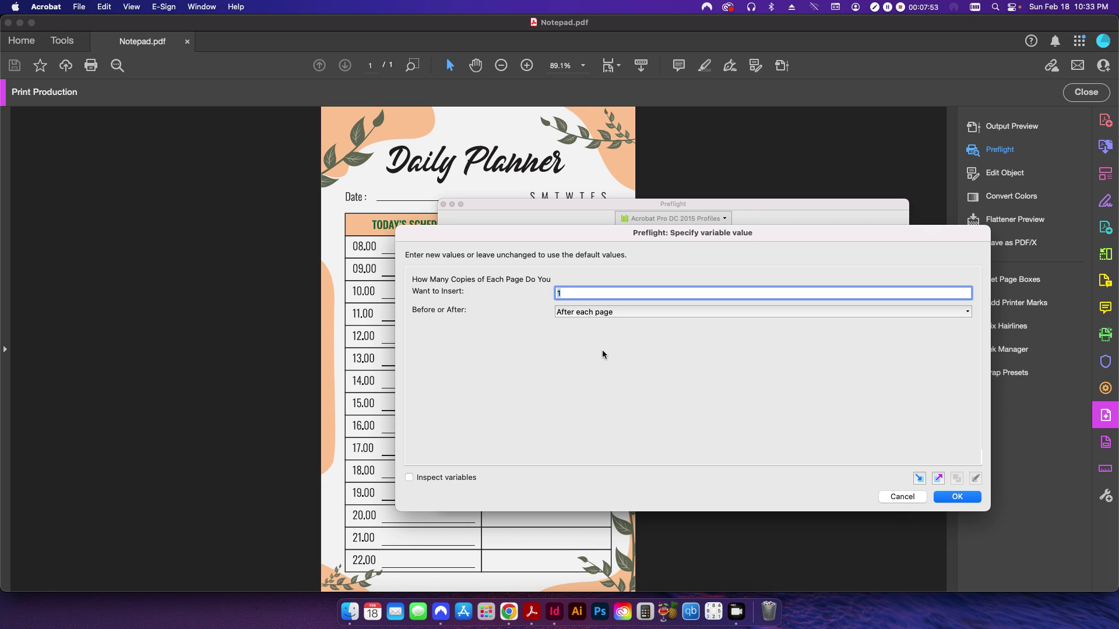
{"action": "type", "text": "49"}
{"action": "left_click", "coordinate": [594, 315]}
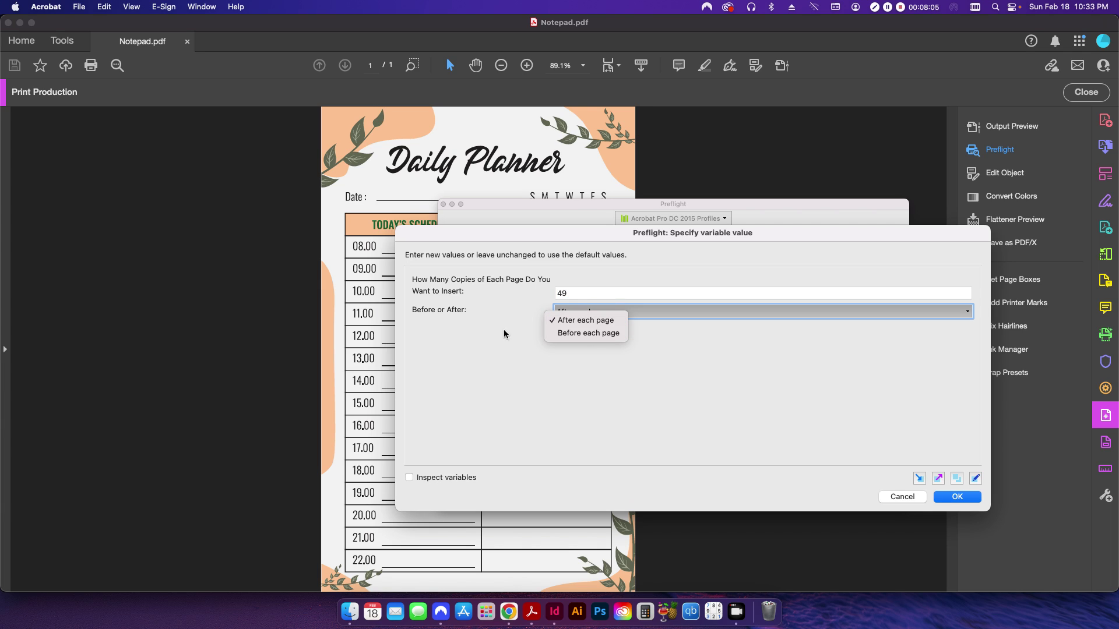
{"action": "left_click", "coordinate": [503, 332]}
{"action": "left_click", "coordinate": [583, 312]}
{"action": "left_click", "coordinate": [528, 327]}
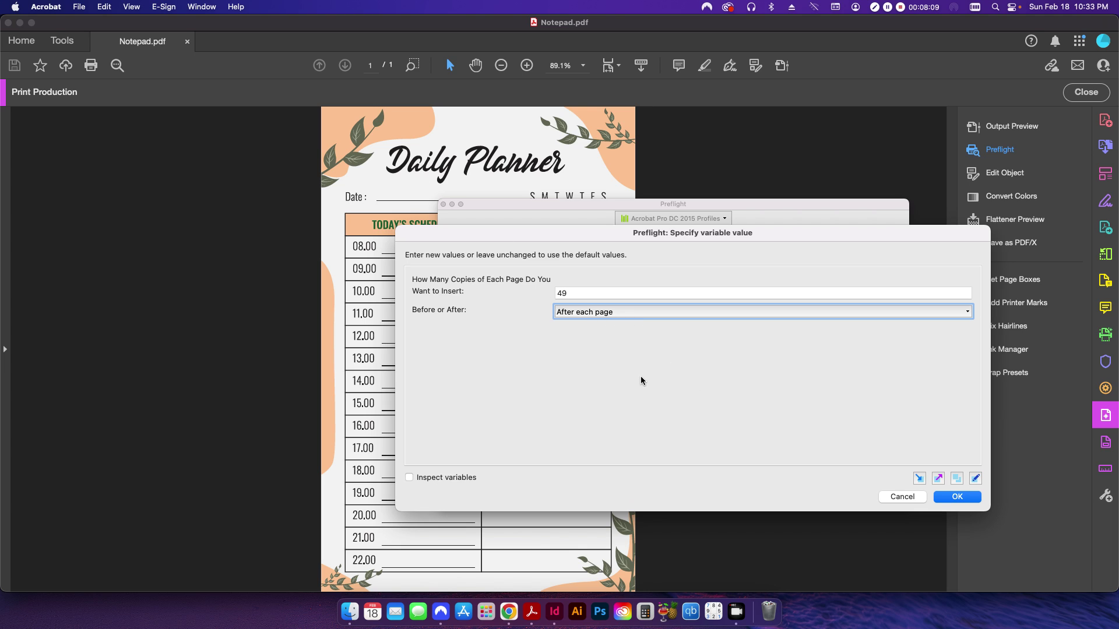
{"action": "left_click", "coordinate": [950, 498]}
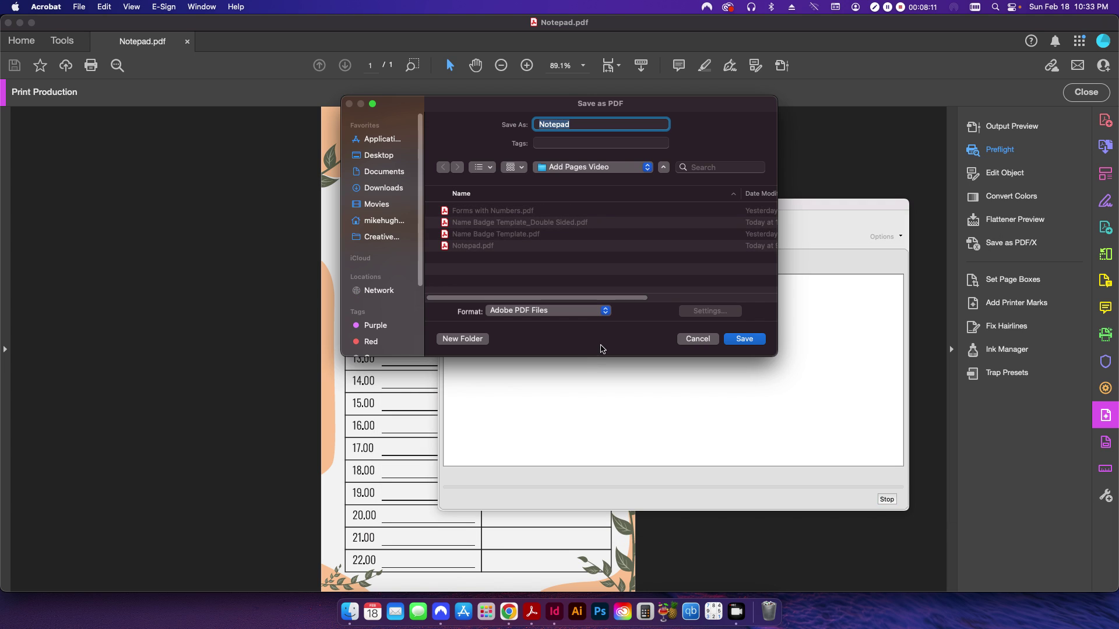
Save the result as Notepad_50-Page Notepad.pdf.
{"action": "key", "text": "Right"}
{"action": "type", "text": "_"}
{"action": "type", "text": "50"}
{"action": "type", "text": "-Page N"}
{"action": "type", "text": "otepad"}
{"action": "key", "text": "Return"}
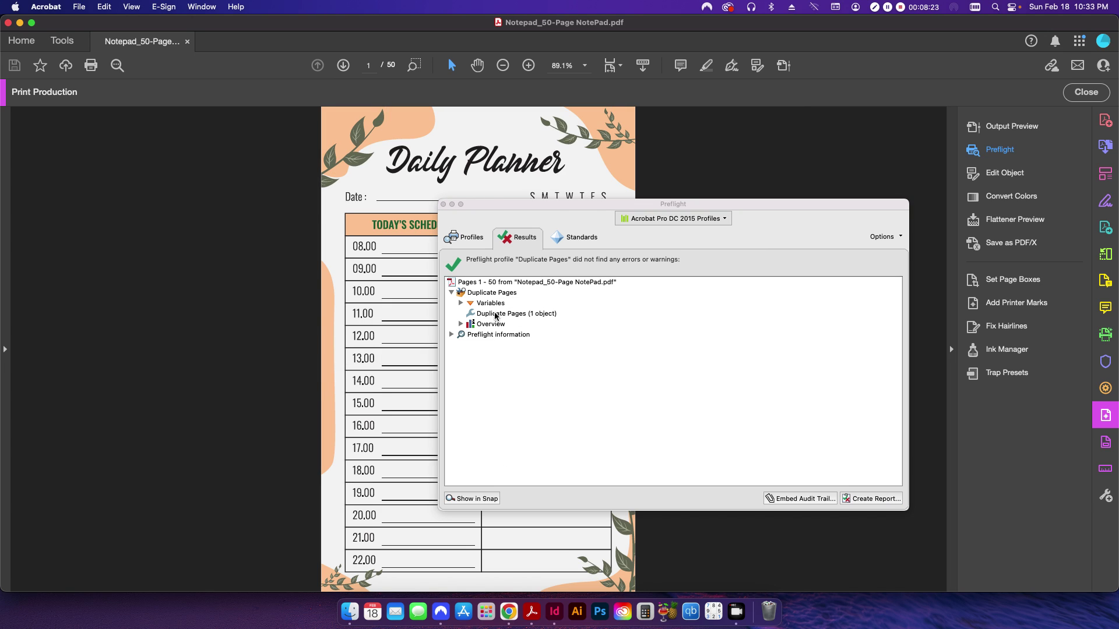
Close the Preflight results and check in Page Thumbnails that the notepad reaches page 50.
{"action": "left_click", "coordinate": [443, 204]}
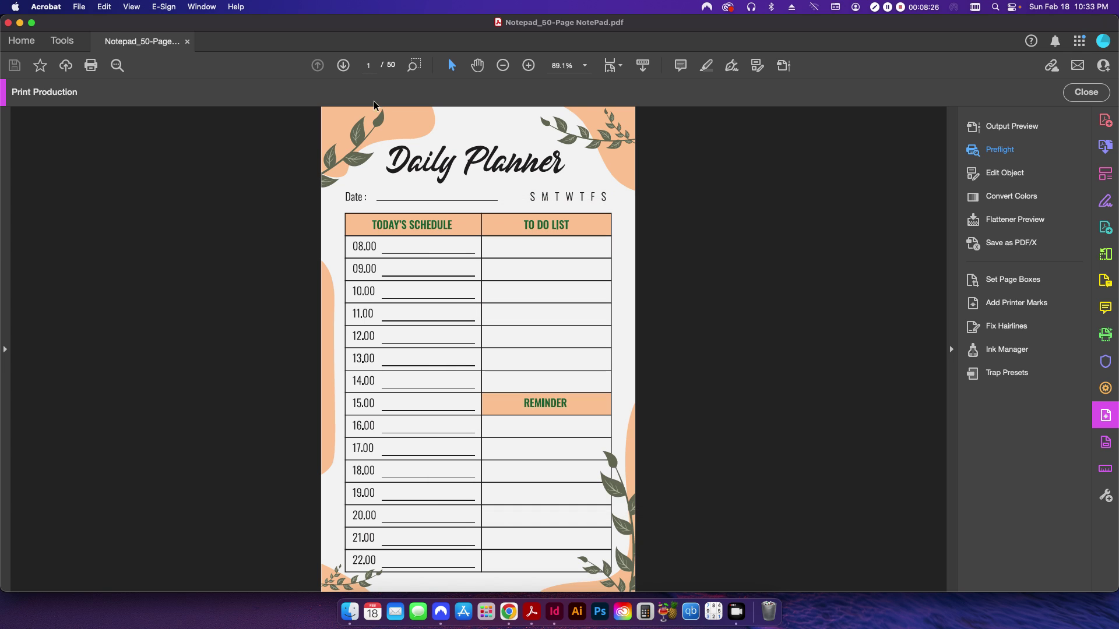
{"action": "left_click", "coordinate": [5, 181]}
{"action": "left_click", "coordinate": [11, 131]}
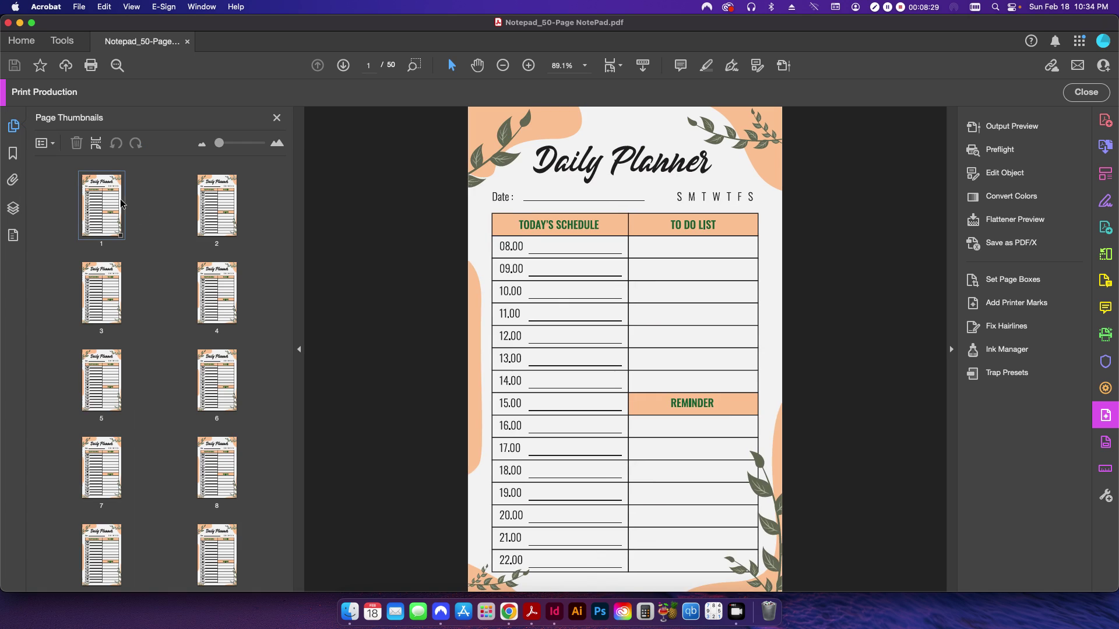
{"action": "scroll", "coordinate": [264, 266], "scroll_direction": "down", "scroll_amount": 5}
{"action": "left_click_drag", "start_coordinate": [286, 275], "coordinate": [278, 582]}
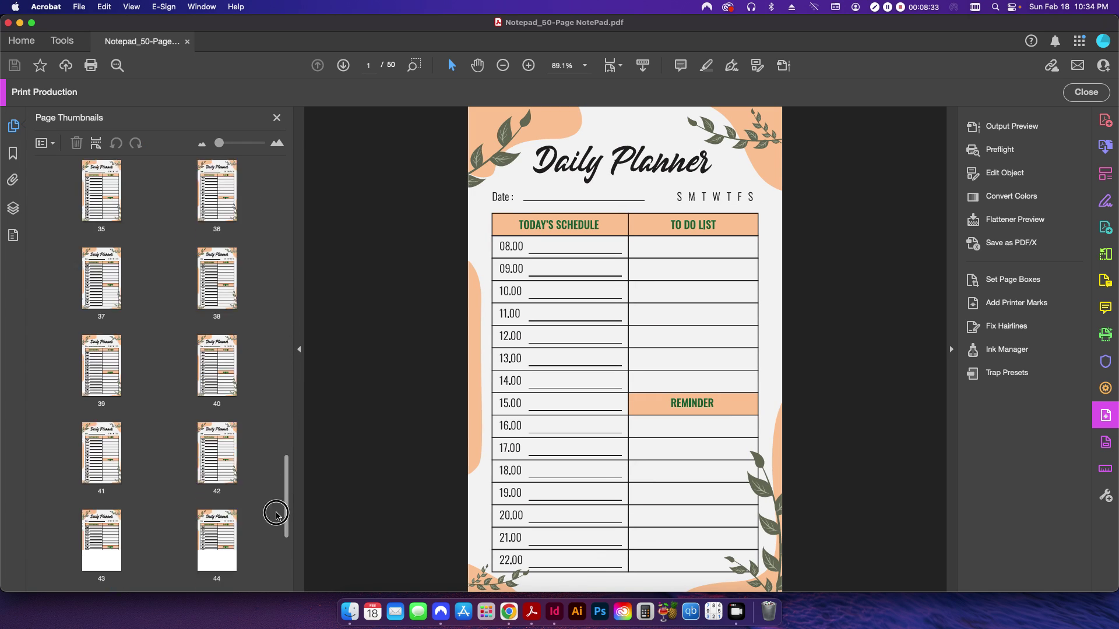
Close the notepad document and open Forms with Numbers.pdf from the Finder folder.
{"action": "left_click", "coordinate": [1087, 92]}
{"action": "left_click", "coordinate": [188, 42]}
{"action": "left_click", "coordinate": [380, 309]}
{"action": "double_click", "coordinate": [333, 218]}
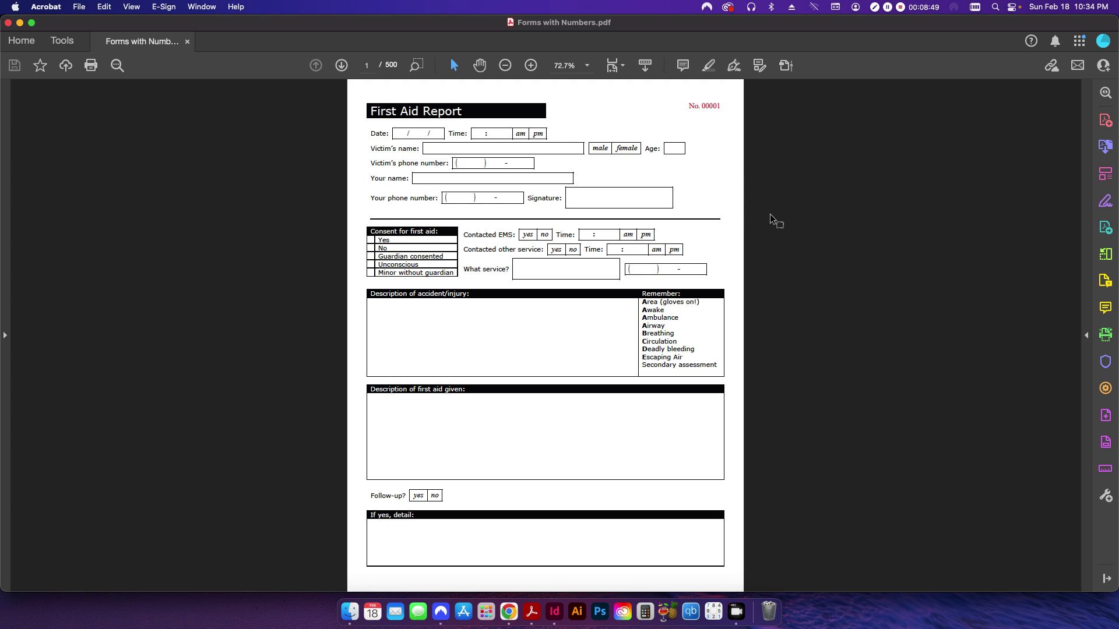
Scroll through the numbered First Aid Report forms, then bring up the Print Production tools.
{"action": "scroll", "coordinate": [764, 240], "scroll_direction": "down", "scroll_amount": 3}
{"action": "scroll", "coordinate": [764, 241], "scroll_direction": "down", "scroll_amount": 7}
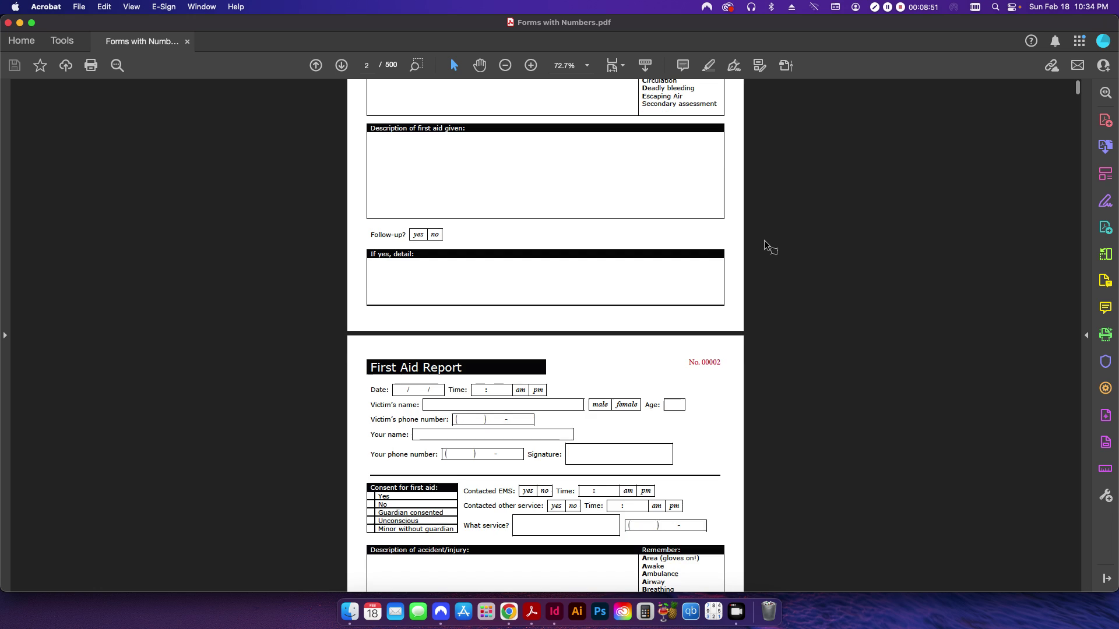
{"action": "scroll", "coordinate": [773, 362], "scroll_direction": "down", "scroll_amount": 20}
{"action": "scroll", "coordinate": [774, 361], "scroll_direction": "up", "scroll_amount": 15}
{"action": "scroll", "coordinate": [750, 310], "scroll_direction": "up", "scroll_amount": 8}
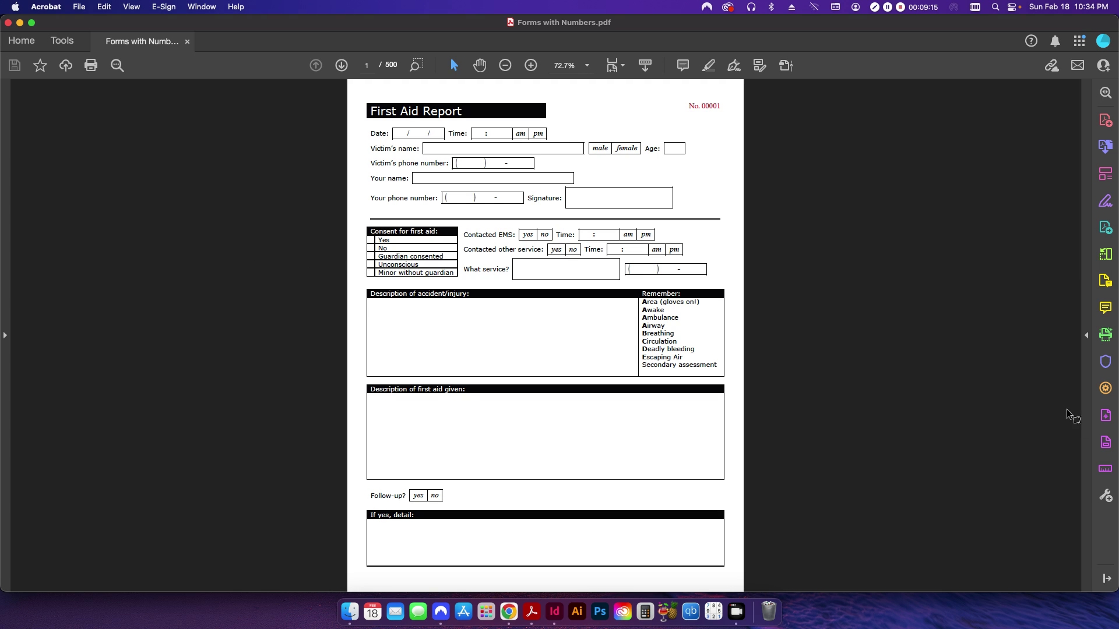
{"action": "left_click", "coordinate": [1105, 415]}
Run the Duplicate Pages fixup with 2 copies inserted after each page.
{"action": "left_click", "coordinate": [990, 149]}
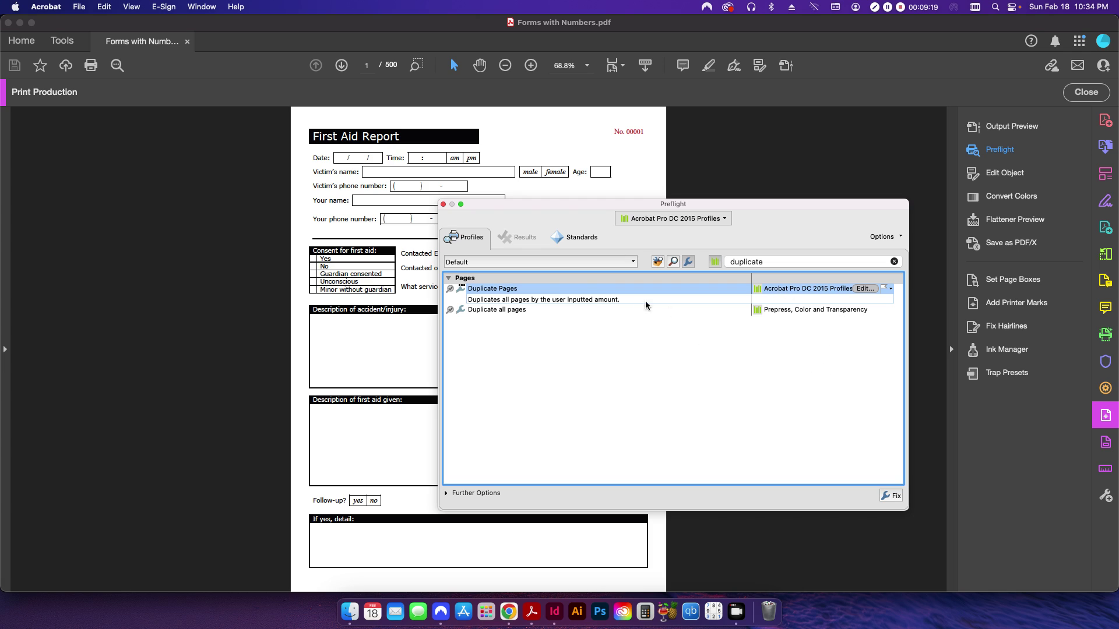
{"action": "left_click", "coordinate": [888, 496]}
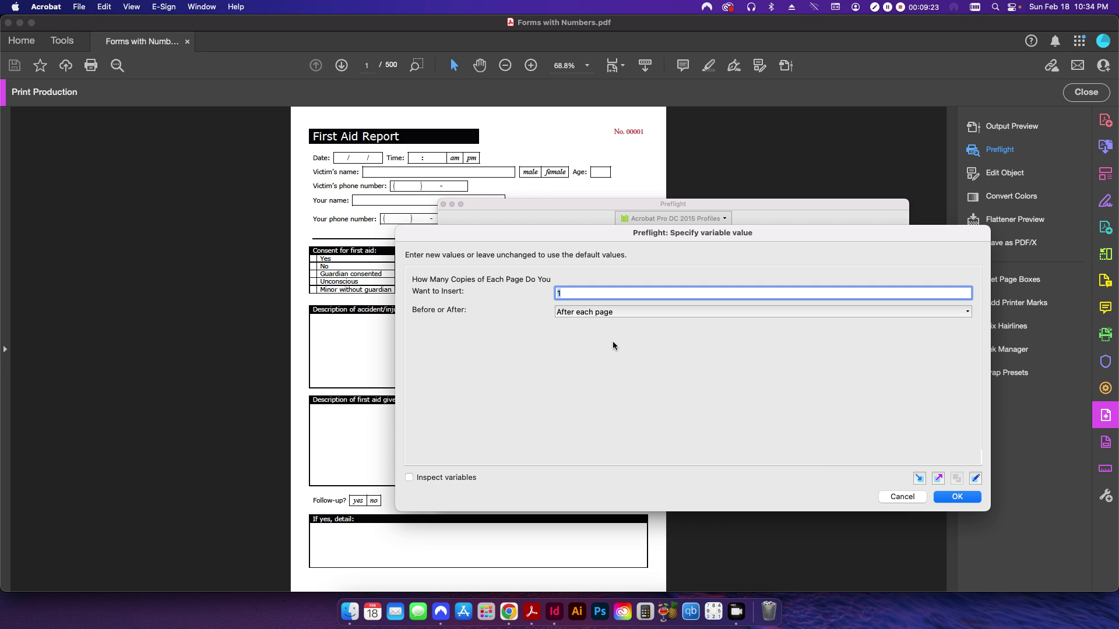
{"action": "type", "text": "2"}
{"action": "left_click", "coordinate": [953, 496]}
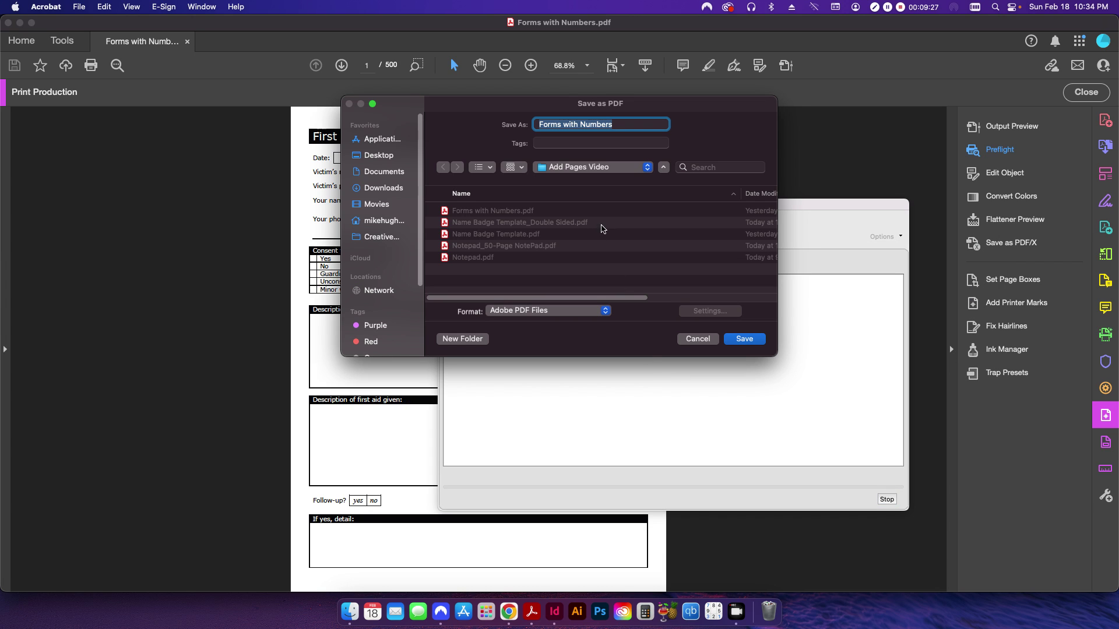
Save the 1500-page result as 'Forms with Numbers_3-PART NCR'.
{"action": "key", "text": "Right"}
{"action": "type", "text": "-"}
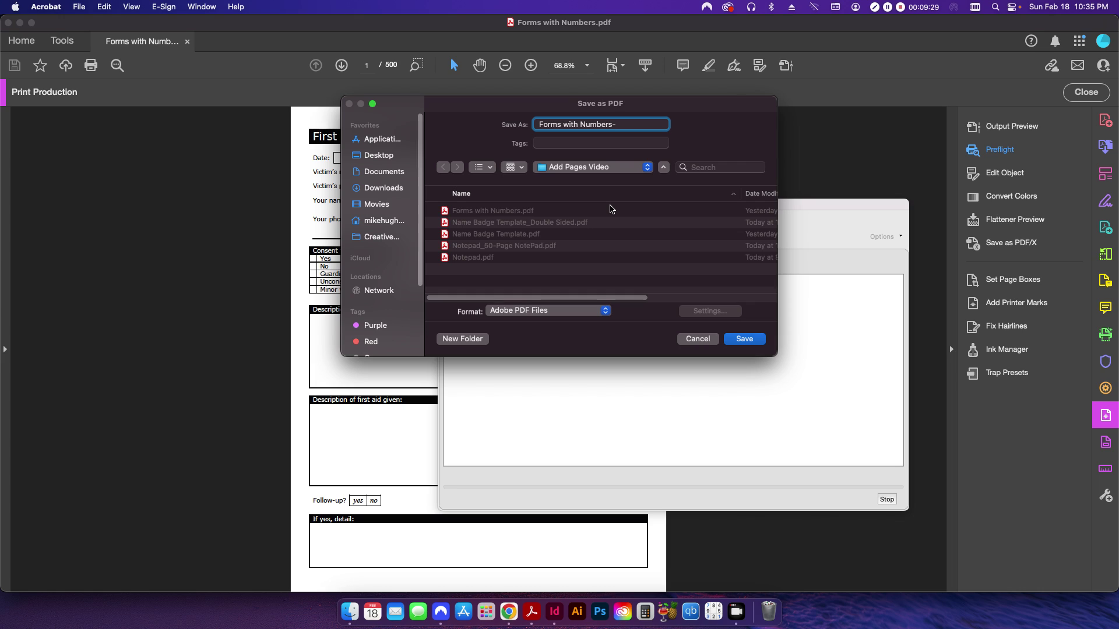
{"action": "key", "text": "BackSpace"}
{"action": "type", "text": "_3-PARt"}
{"action": "key", "text": "BackSpace"}
{"action": "type", "text": "T NCR"}
{"action": "left_click", "coordinate": [735, 339]}
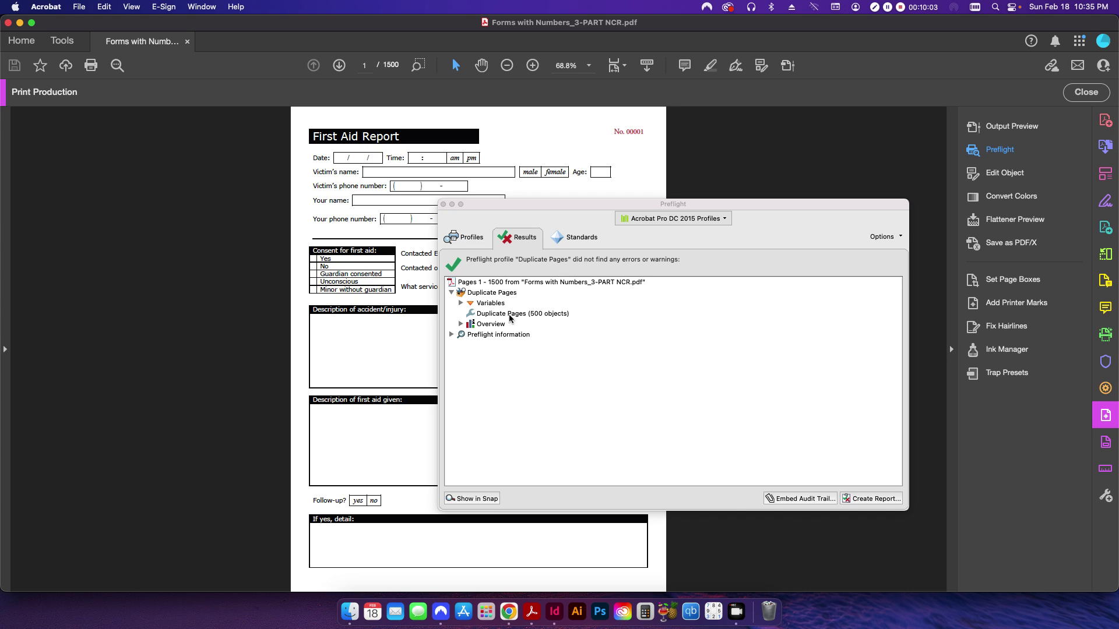
Close Preflight and scroll the first pages to confirm each form number repeats three times.
{"action": "left_click", "coordinate": [443, 205]}
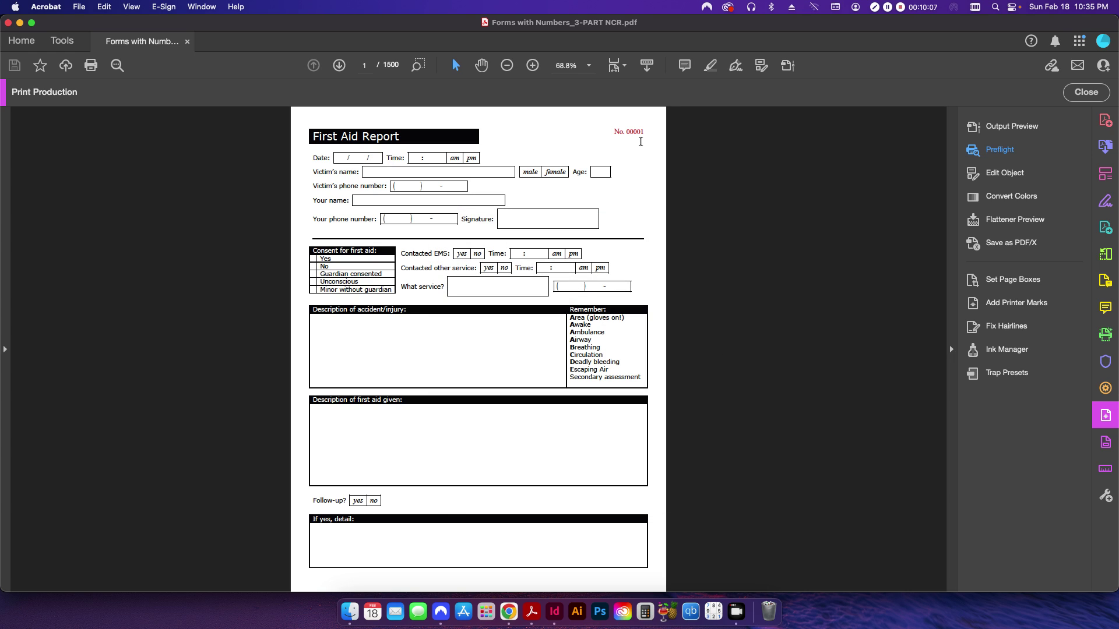
{"action": "scroll", "coordinate": [714, 302], "scroll_direction": "down", "scroll_amount": 20}
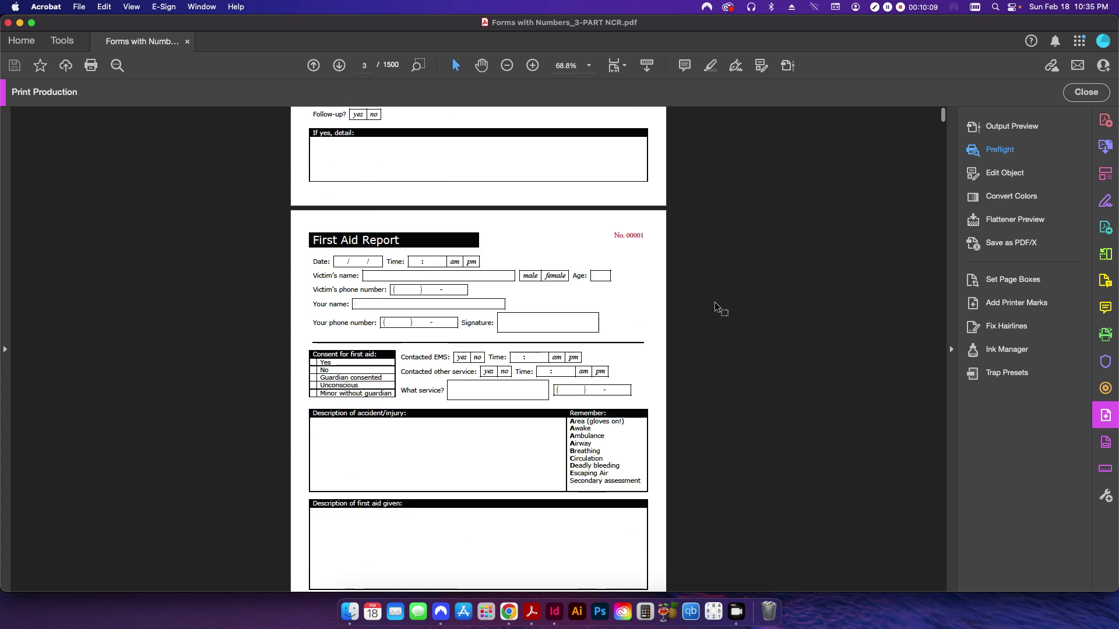
{"action": "scroll", "coordinate": [715, 302], "scroll_direction": "down", "scroll_amount": 20}
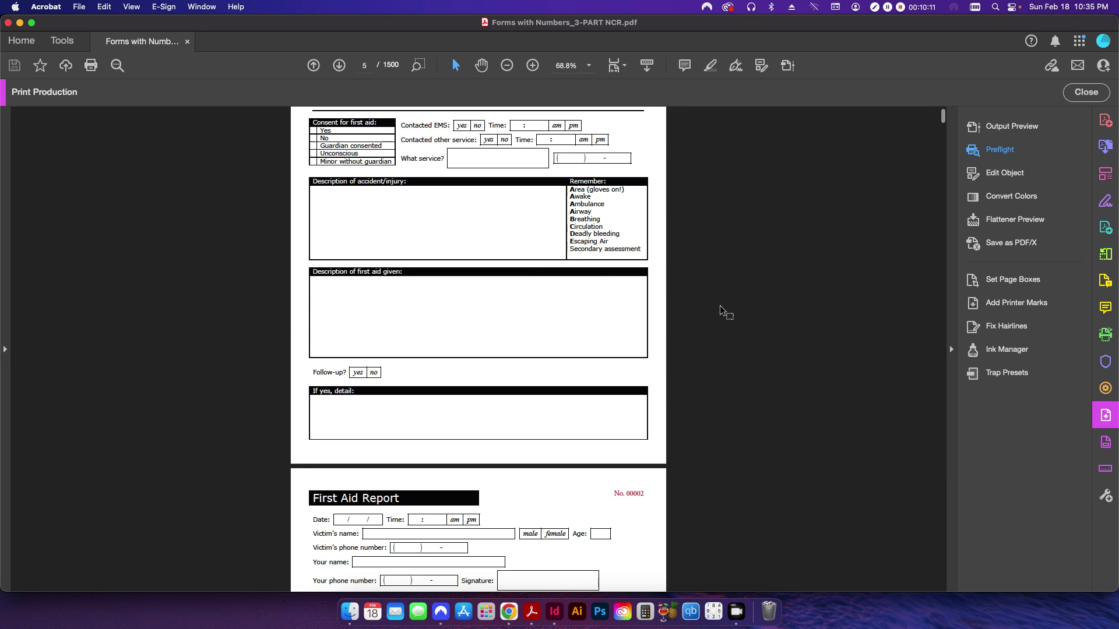
{"action": "scroll", "coordinate": [719, 306], "scroll_direction": "down", "scroll_amount": 20}
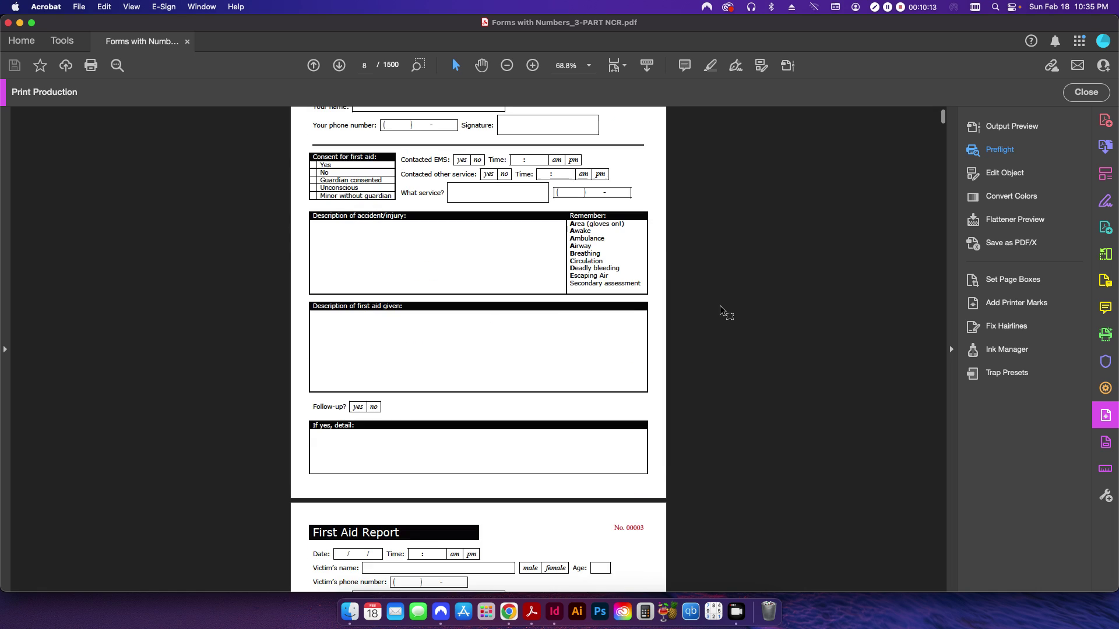
{"action": "scroll", "coordinate": [719, 305], "scroll_direction": "down", "scroll_amount": 7}
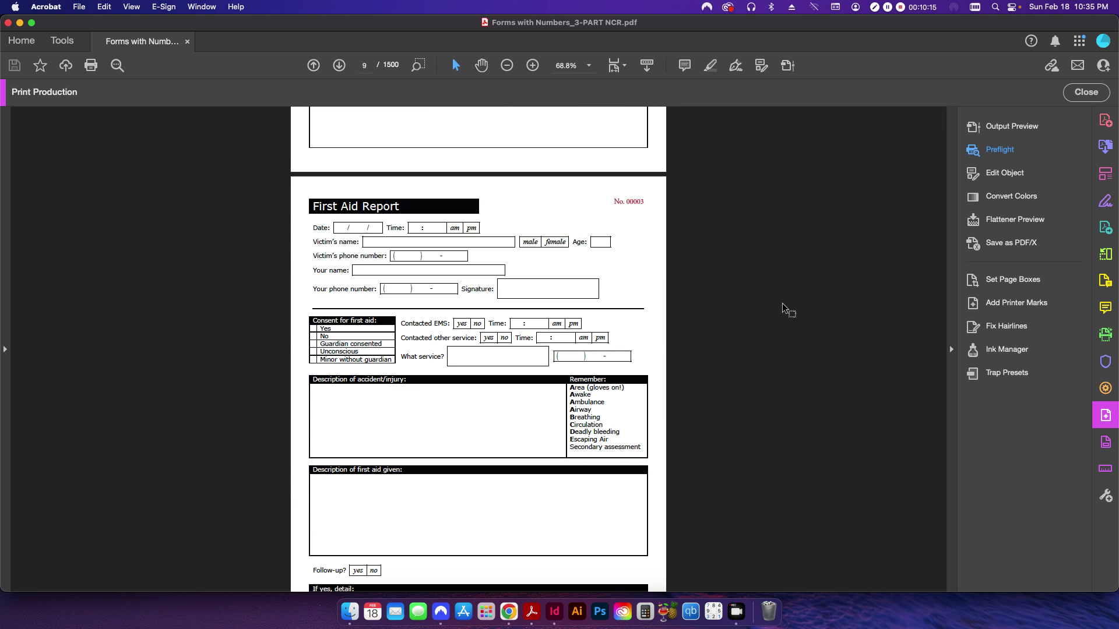